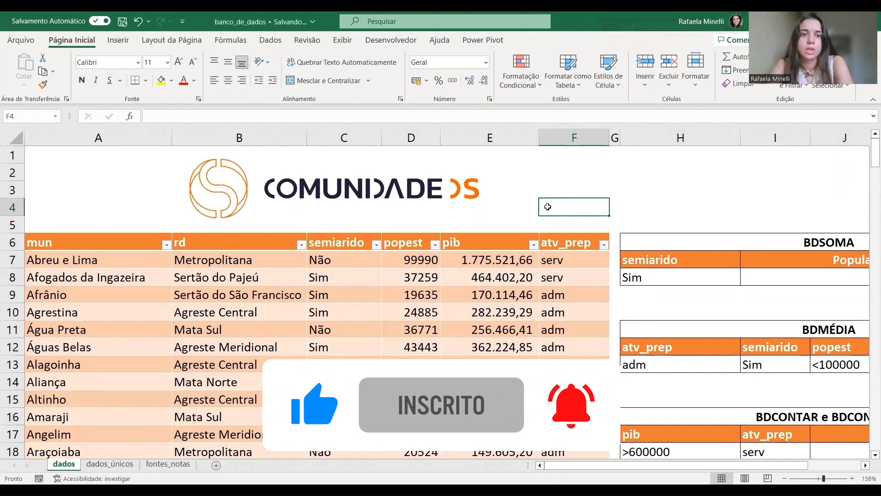
Step: Go through the municipality table's column headers rd, semiarido, popest, pib and atv_prep one by one
{"action": "left_click", "coordinate": [235, 244]}
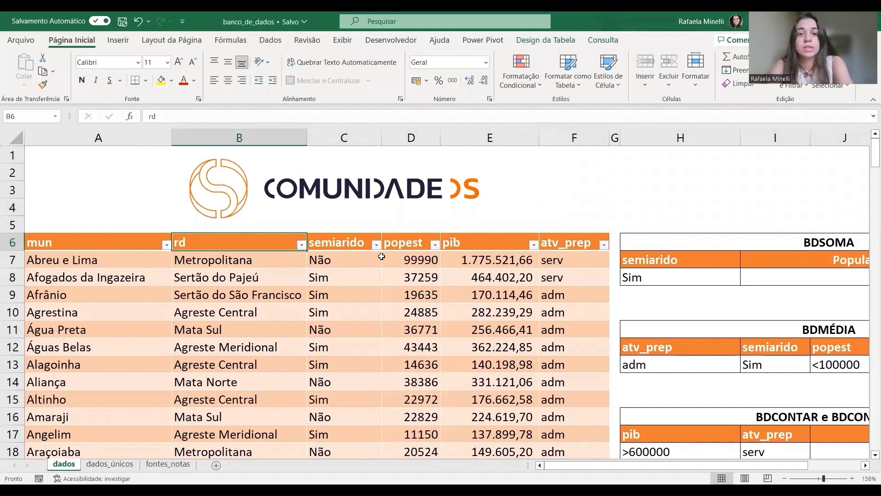
{"action": "left_click", "coordinate": [350, 245]}
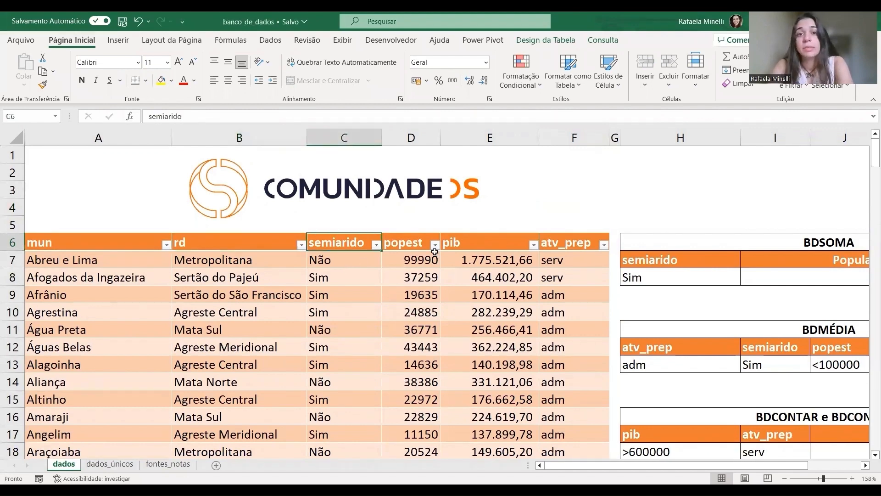
{"action": "left_click", "coordinate": [406, 248]}
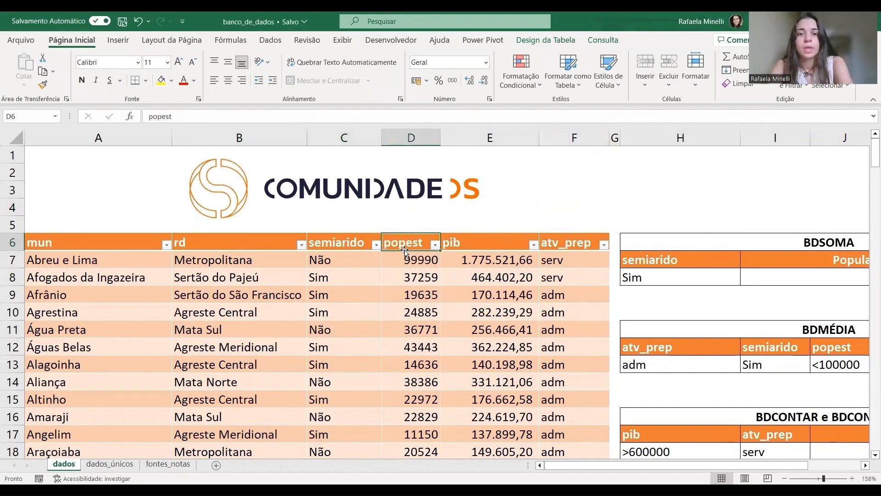
{"action": "left_click", "coordinate": [500, 248]}
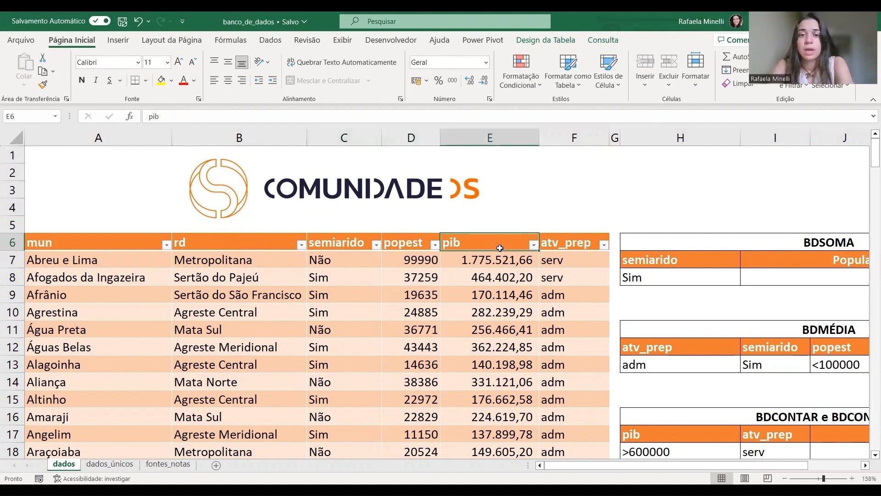
{"action": "left_click", "coordinate": [565, 242]}
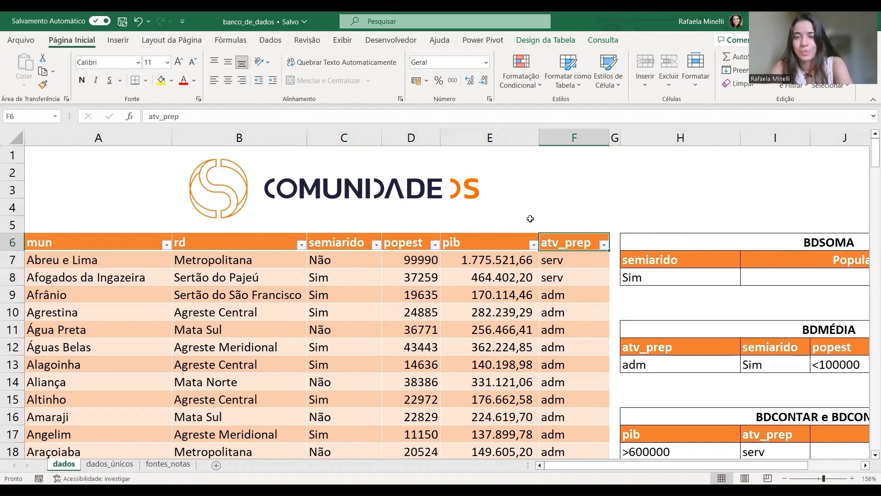
Step: Start a formula in cell F3 to view the functions beginning with BD, and clear the entry
{"action": "left_click", "coordinate": [555, 189]}
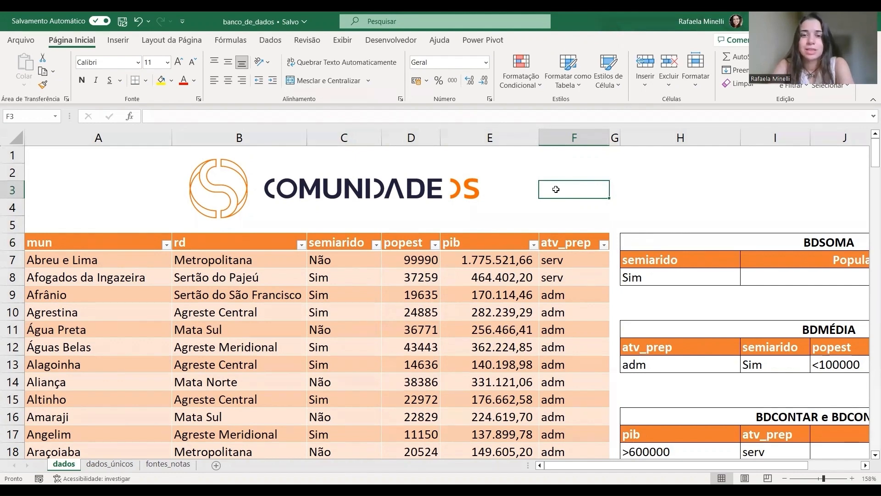
{"action": "double_click", "coordinate": [556, 189]}
{"action": "type", "text": "="}
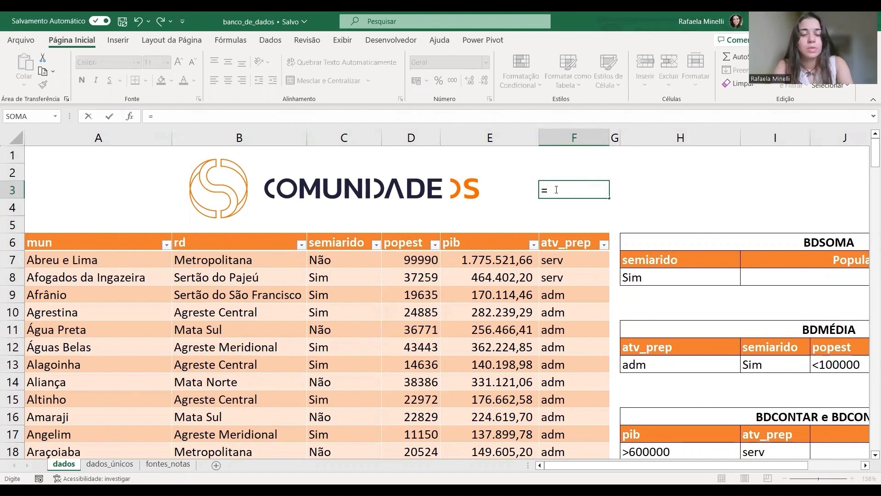
{"action": "type", "text": "BD"}
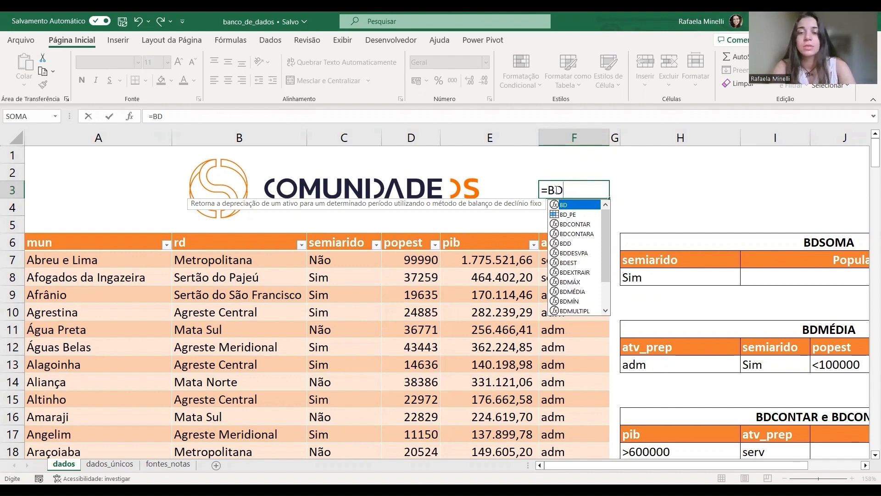
{"action": "key", "text": "BackSpace"}
{"action": "key", "text": "BackSpace"}
{"action": "key", "text": "BackSpace"}
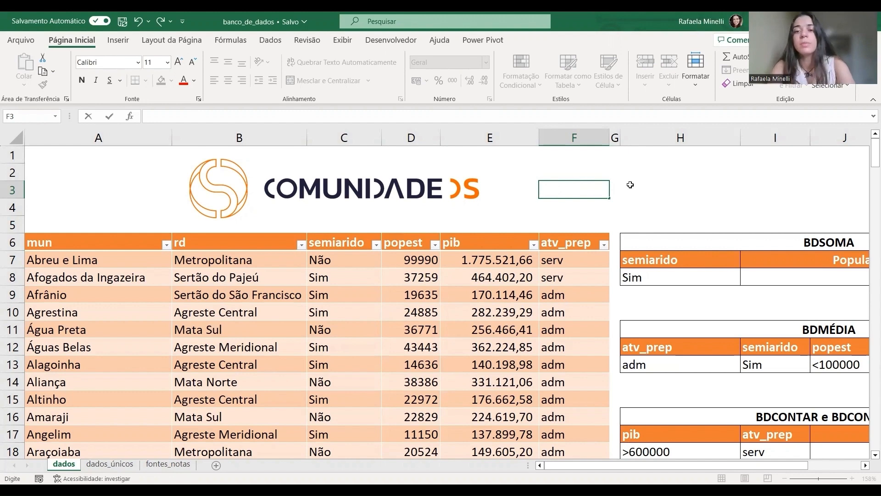
Step: Start a BDSOMA formula in the População estimada result cell I8, using the whole table Tabela_Plan1[#Tudo] as the database argument
{"action": "scroll", "coordinate": [658, 192], "scroll_direction": "right", "scroll_amount": 2}
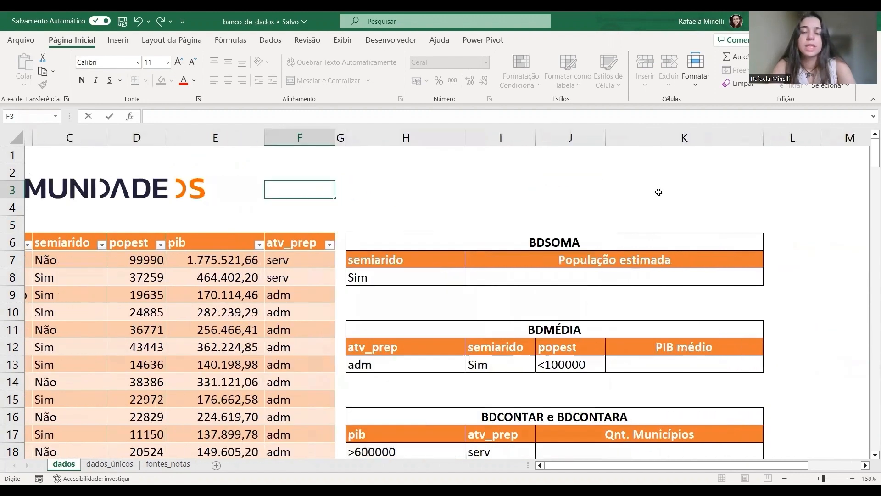
{"action": "left_click", "coordinate": [648, 280]}
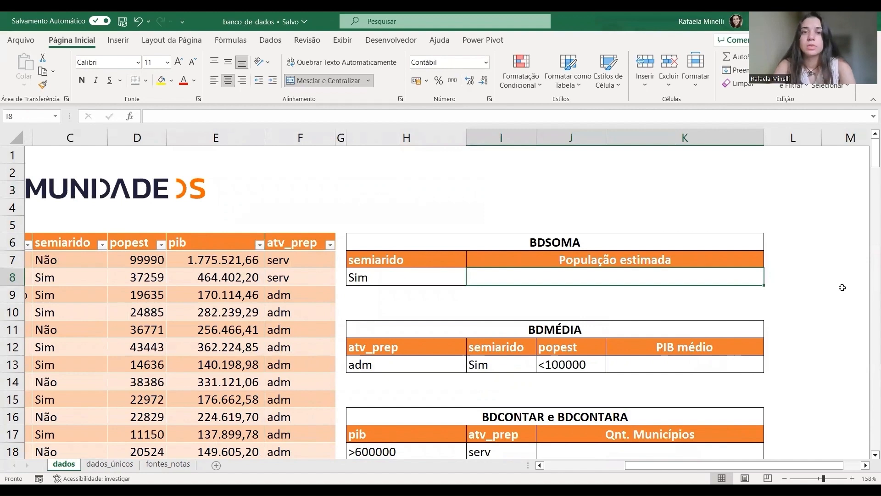
{"action": "type", "text": "="}
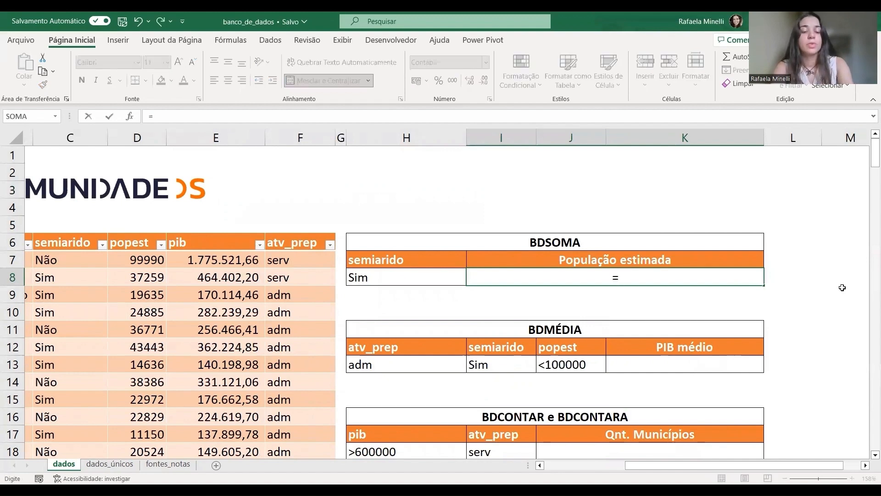
{"action": "type", "text": "BDSOMA("}
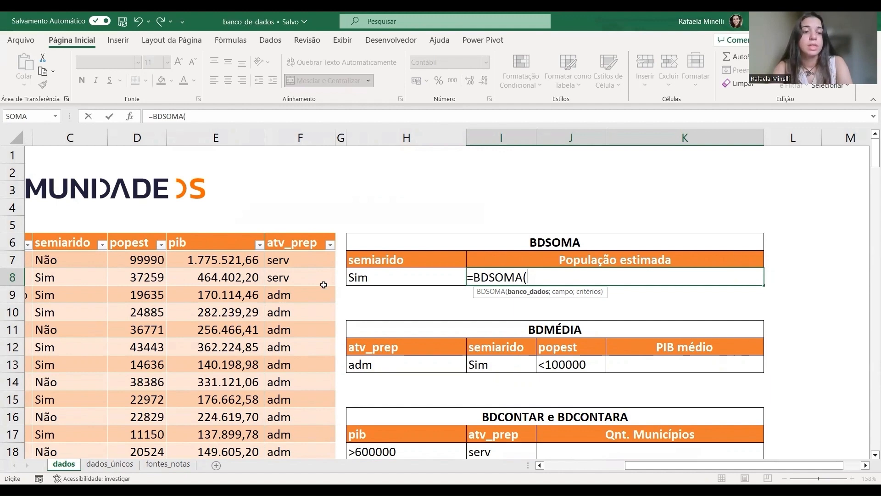
{"action": "scroll", "coordinate": [324, 281], "scroll_direction": "left", "scroll_amount": 3}
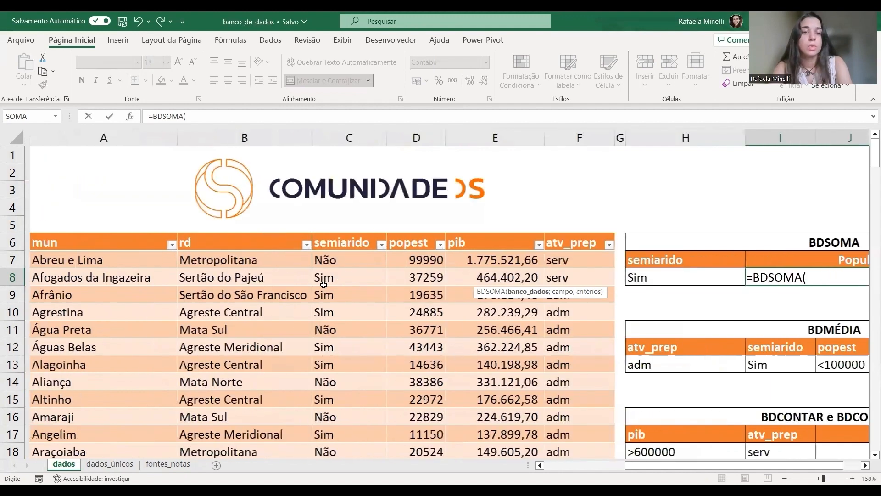
{"action": "left_click", "coordinate": [94, 242]}
{"action": "key", "text": "Right"}
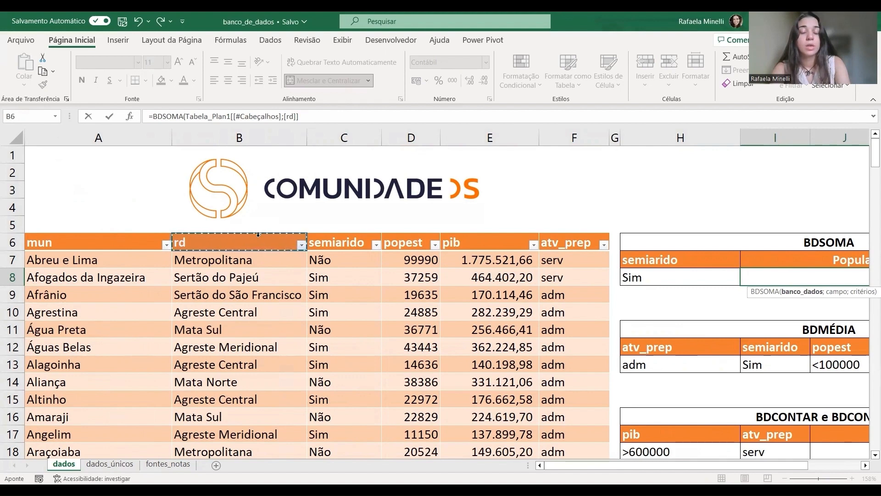
{"action": "key", "text": "ctrl+t"}
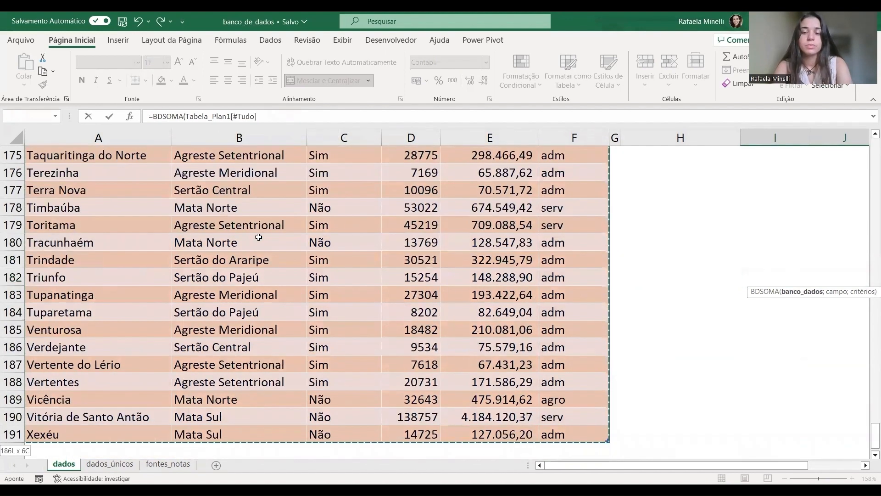
{"action": "type", "text": ";"}
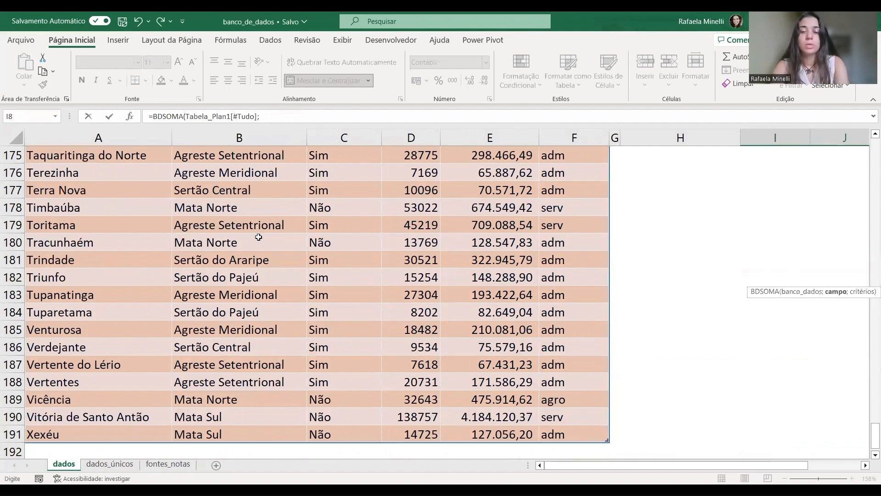
{"action": "key", "text": "Up"}
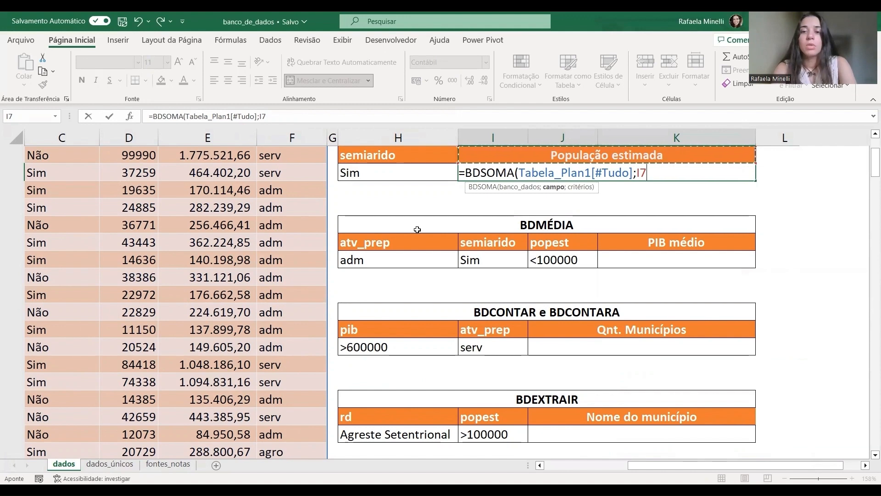
{"action": "key", "text": "BackSpace"}
{"action": "key", "text": "BackSpace"}
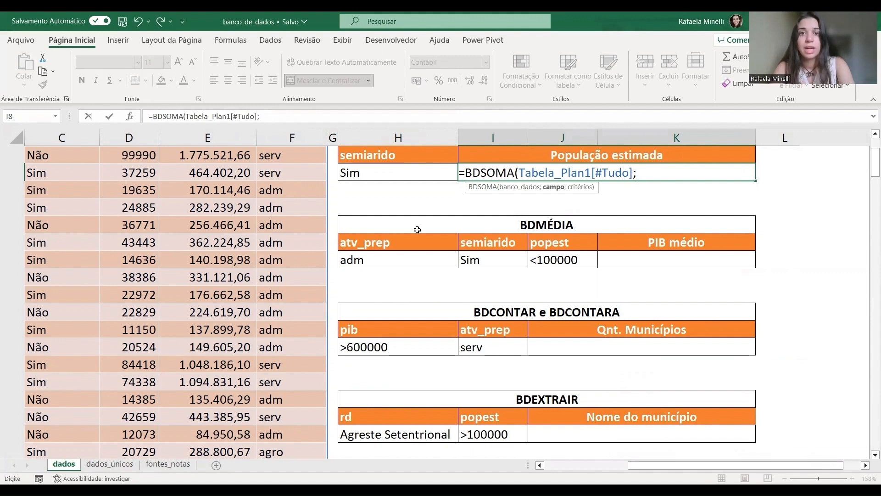
Step: Complete the BDSOMA formula with "popest" as the field and H7:H8 as the criteria range
{"action": "type", "text": "\""}
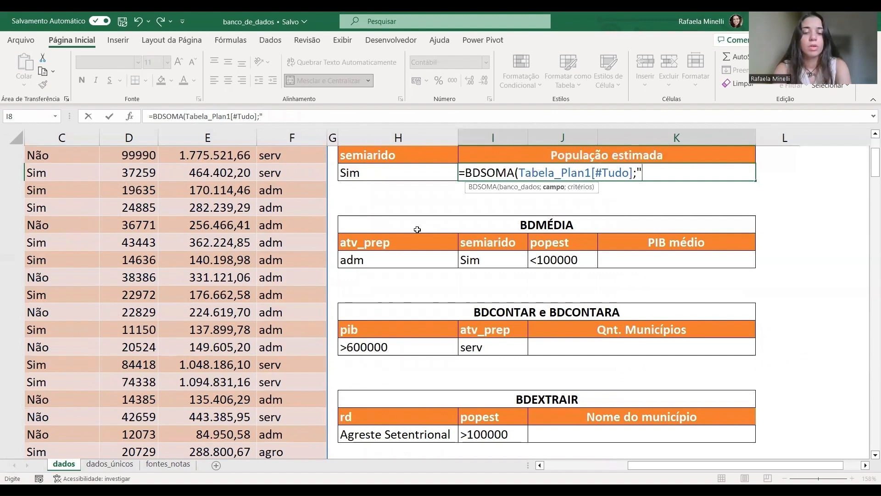
{"action": "type", "text": "po"}
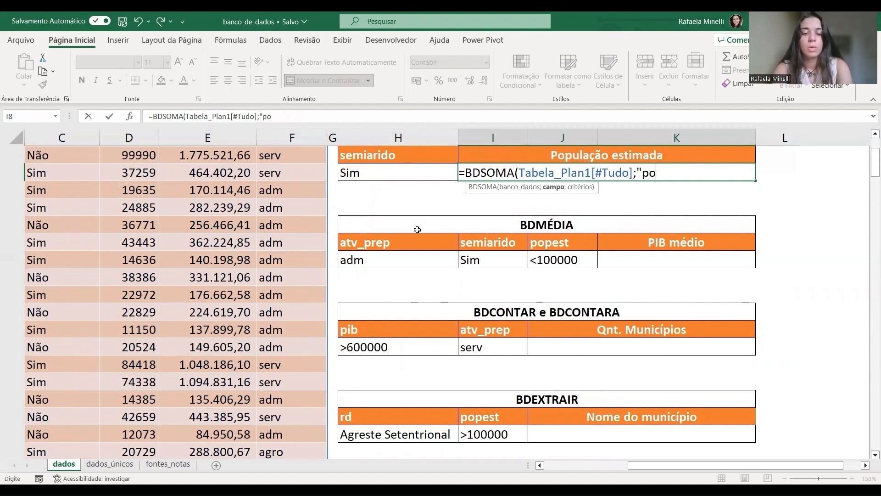
{"action": "type", "text": "pest\";"}
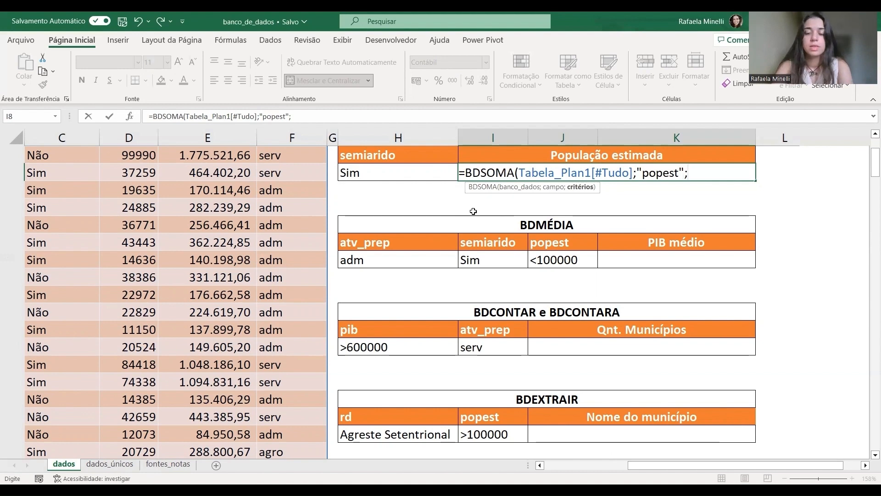
{"action": "left_click_drag", "start_coordinate": [415, 149], "coordinate": [413, 179]}
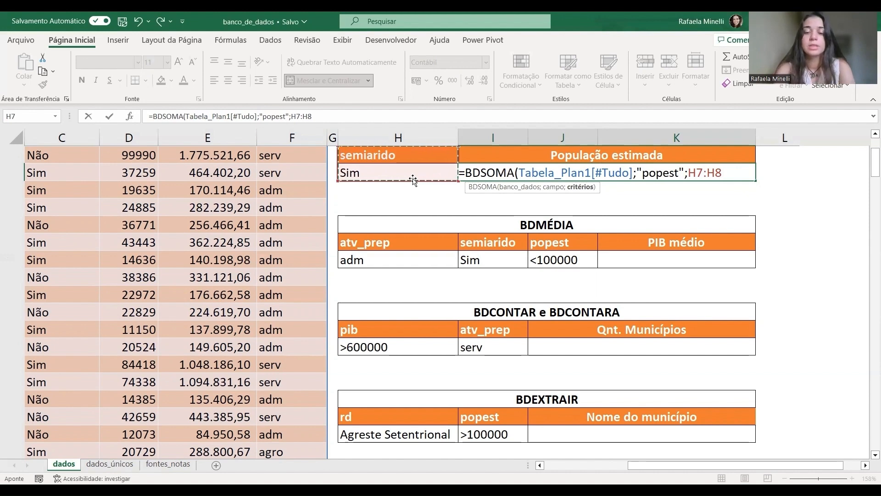
{"action": "type", "text": ")"}
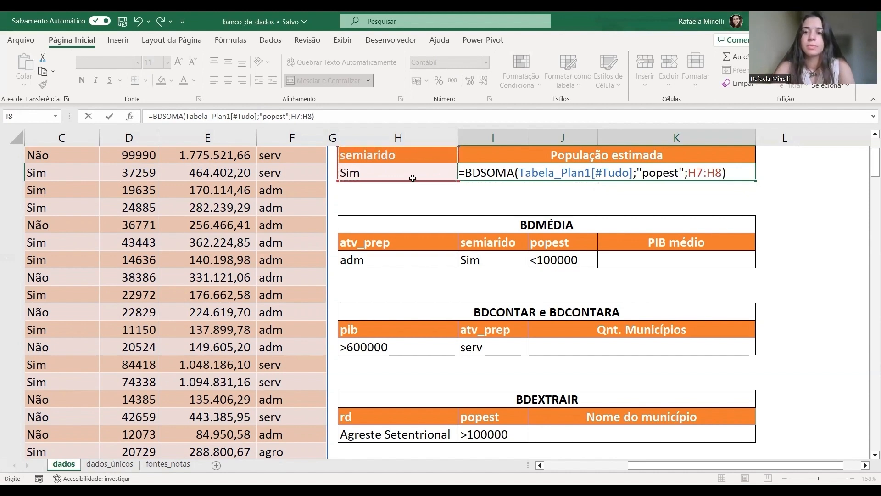
{"action": "key", "text": "Return"}
{"action": "scroll", "coordinate": [551, 206], "scroll_direction": "up", "scroll_amount": 1}
{"action": "left_click", "coordinate": [684, 219]}
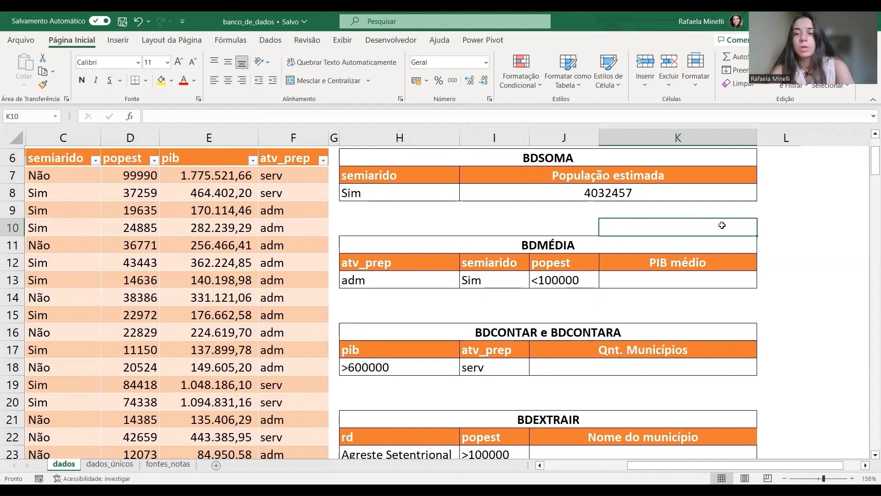
{"action": "left_click", "coordinate": [696, 279]}
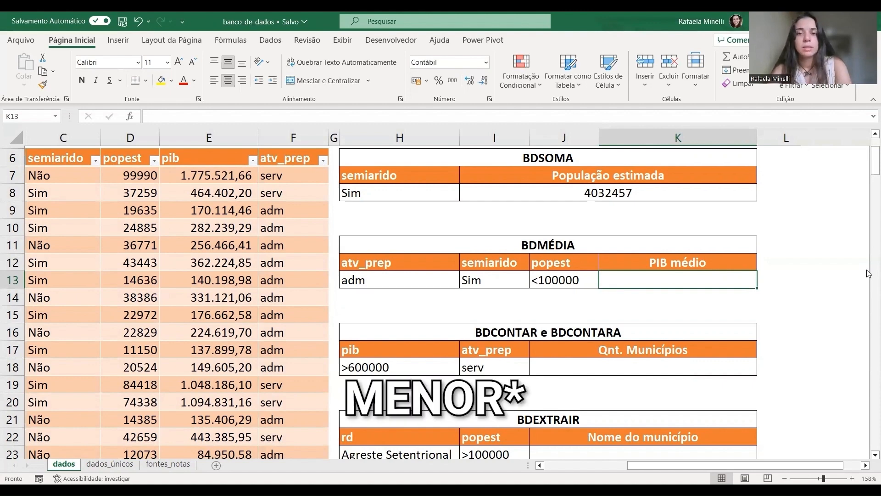
{"action": "type", "text": "="}
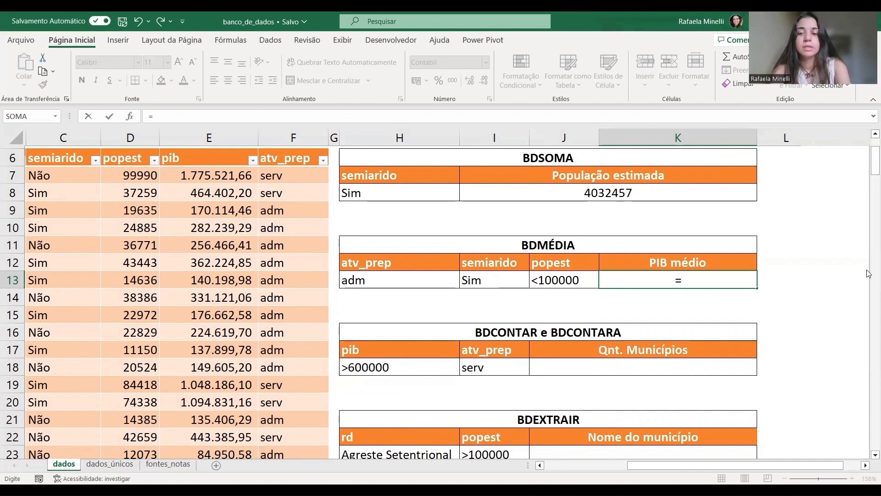
{"action": "type", "text": "BDMÉDIA("}
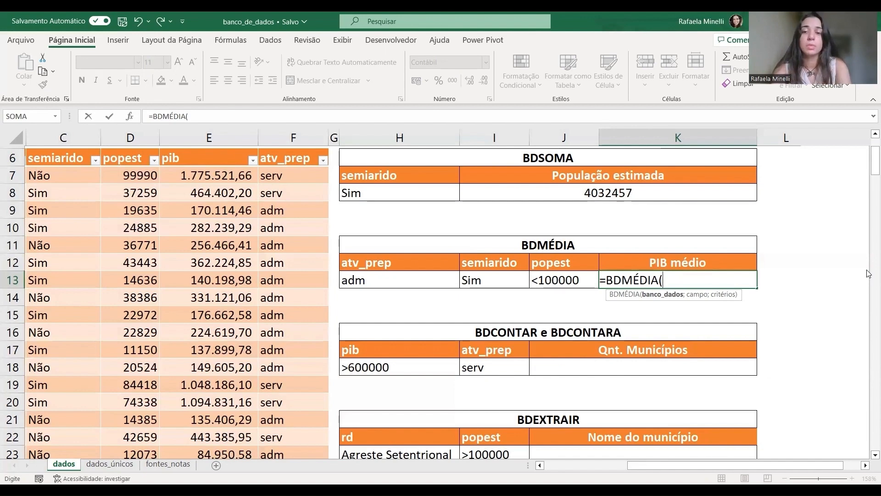
{"action": "key", "text": "BackSpace"}
{"action": "key", "text": "BackSpace"}
{"action": "key", "text": "BackSpace"}
{"action": "key", "text": "BackSpace"}
{"action": "key", "text": "BackSpace"}
{"action": "key", "text": "BackSpace"}
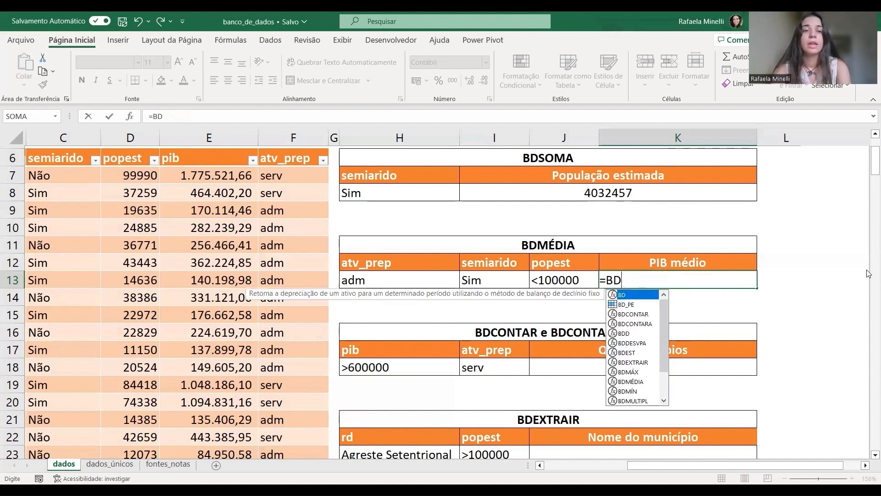
{"action": "key", "text": "Escape"}
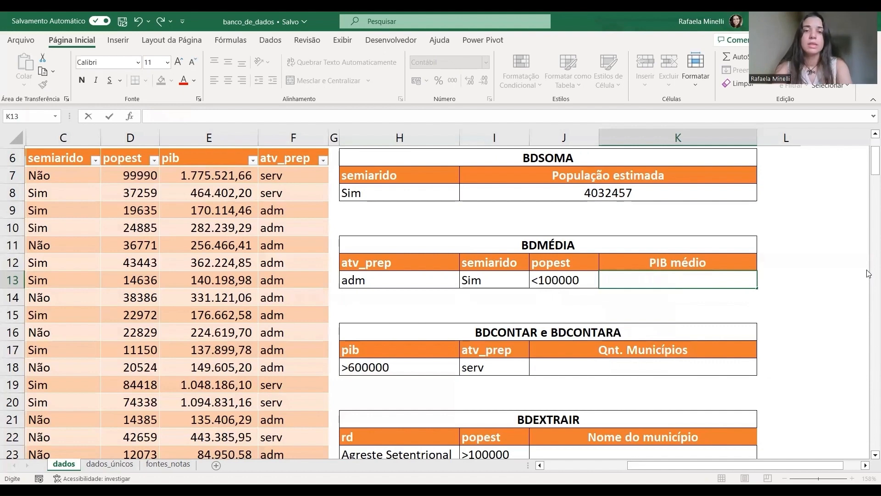
Step: Examine the full extent of the municipality table by selecting it from the header row down to the last record, row 191
{"action": "left_click", "coordinate": [296, 160]}
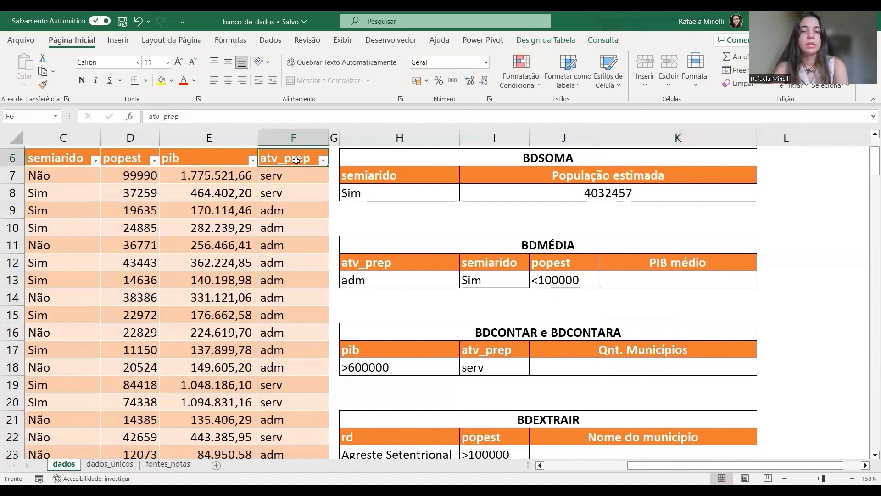
{"action": "key", "text": "ctrl+shift+Left"}
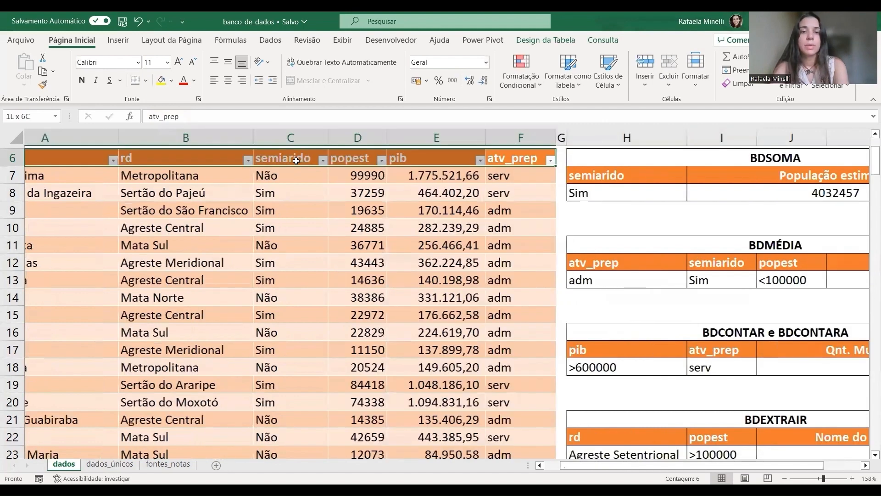
{"action": "key", "text": "ctrl+shift+Down"}
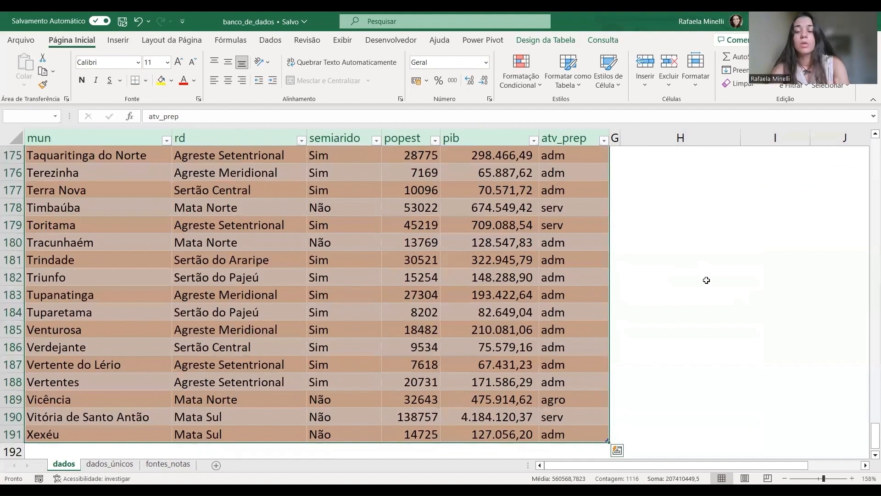
{"action": "key", "text": "Up"}
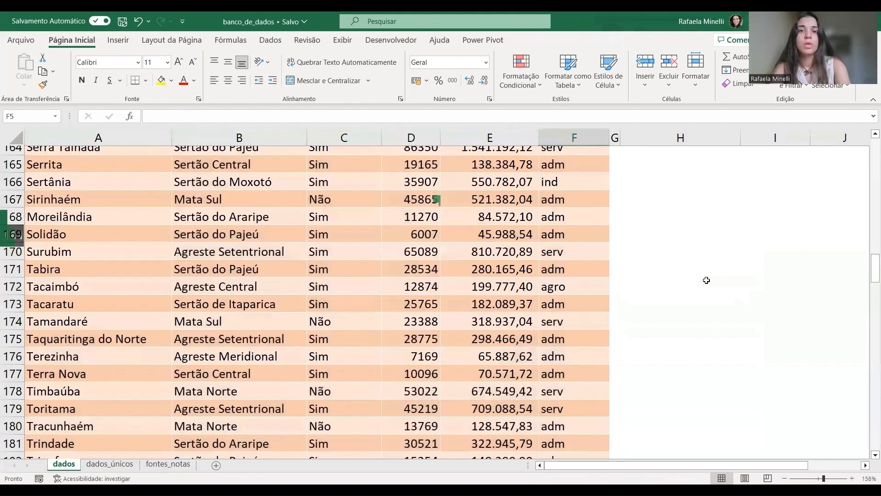
{"action": "scroll", "coordinate": [793, 359], "scroll_direction": "right", "scroll_amount": 2}
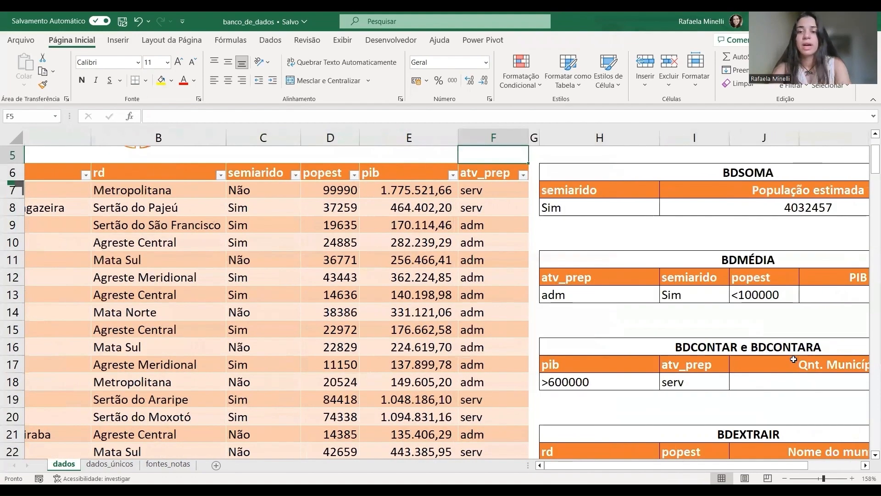
Step: Start a BDMÉDIA formula in the PIB médio result cell K13, using BD_PE as the database argument
{"action": "scroll", "coordinate": [794, 359], "scroll_direction": "right", "scroll_amount": 2}
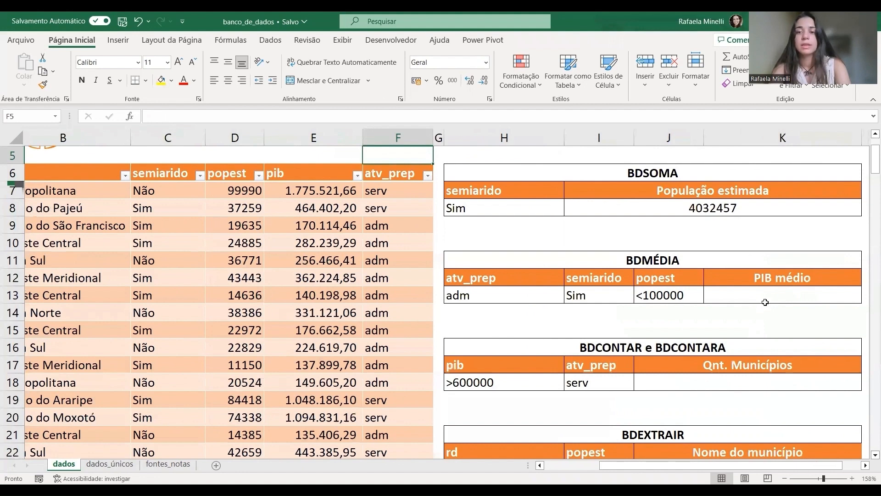
{"action": "scroll", "coordinate": [746, 299], "scroll_direction": "right", "scroll_amount": 1}
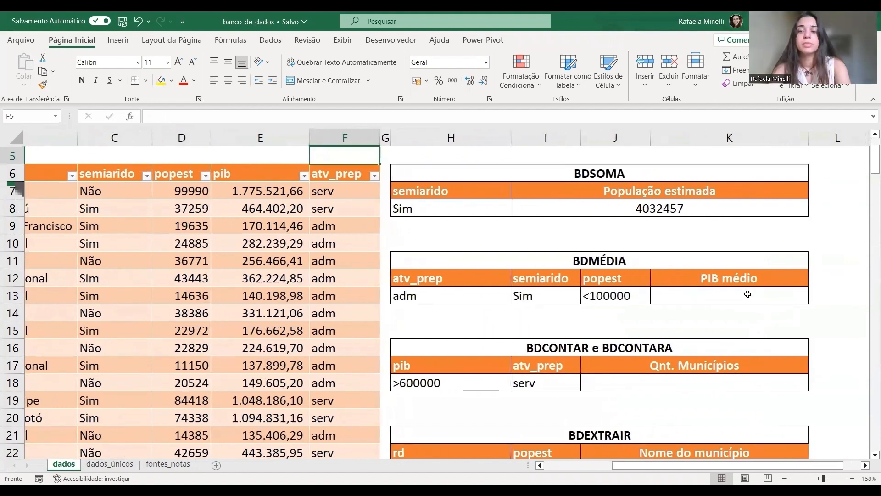
{"action": "left_click", "coordinate": [747, 294]}
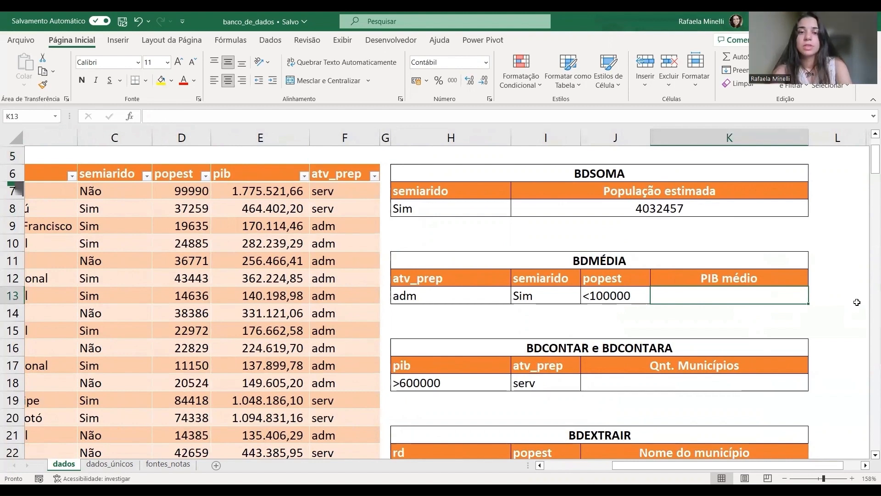
{"action": "type", "text": "="}
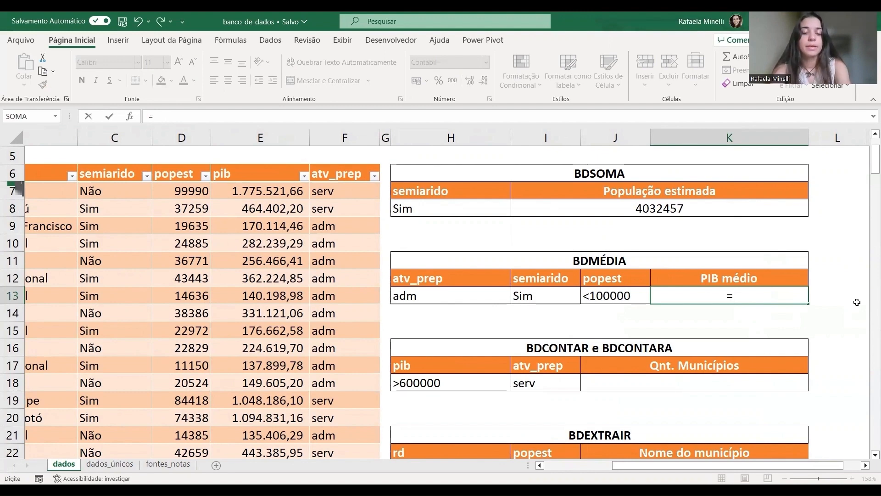
{"action": "type", "text": "b"}
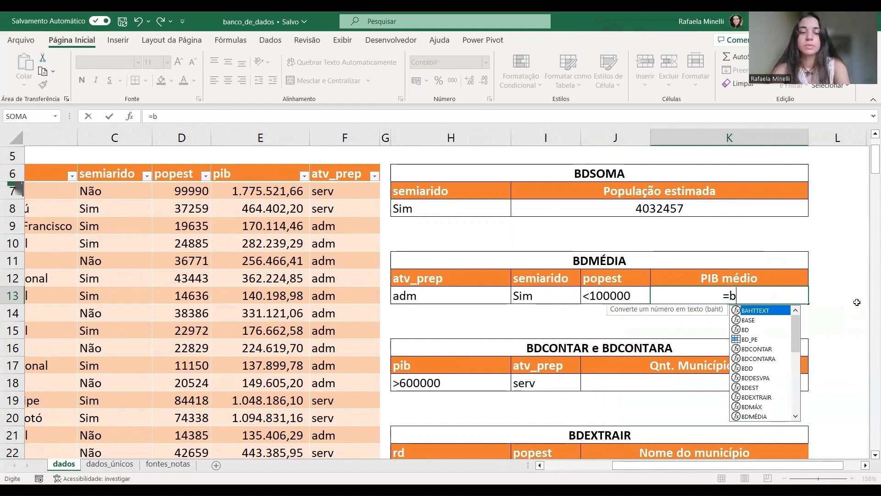
{"action": "type", "text": "DMÉDIA("}
{"action": "key", "text": "Tab"}
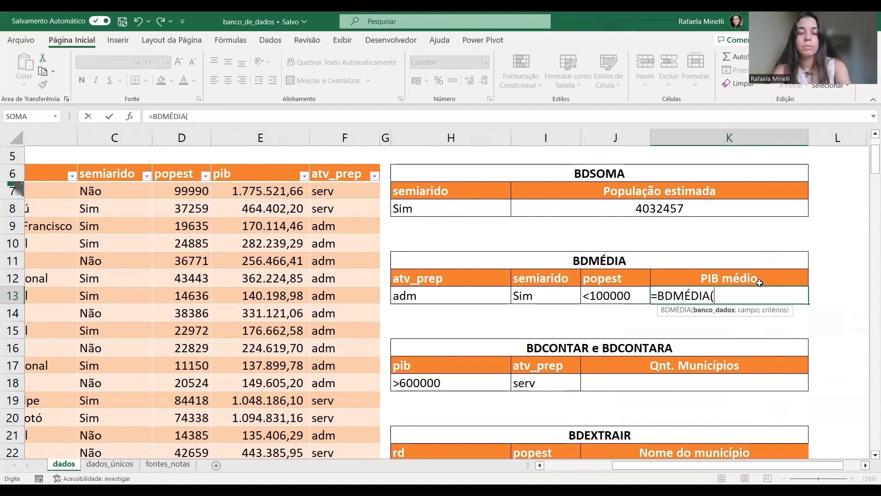
{"action": "type", "text": "BD_"}
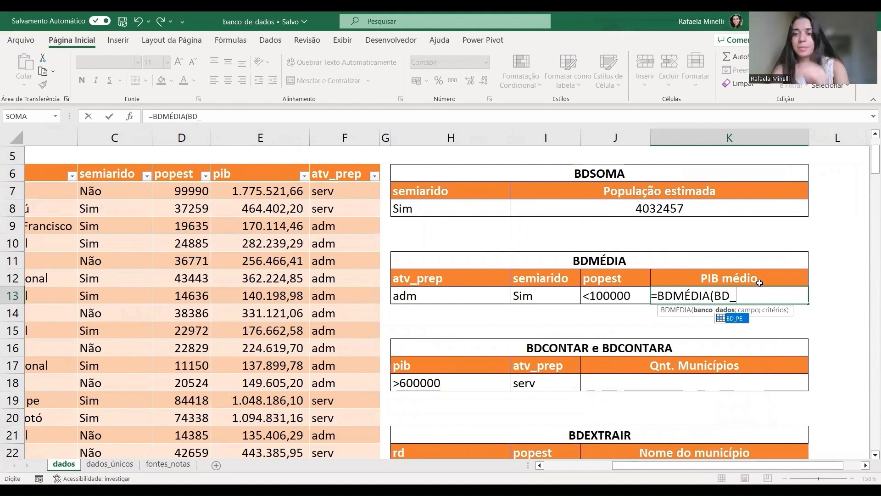
{"action": "key", "text": "Tab"}
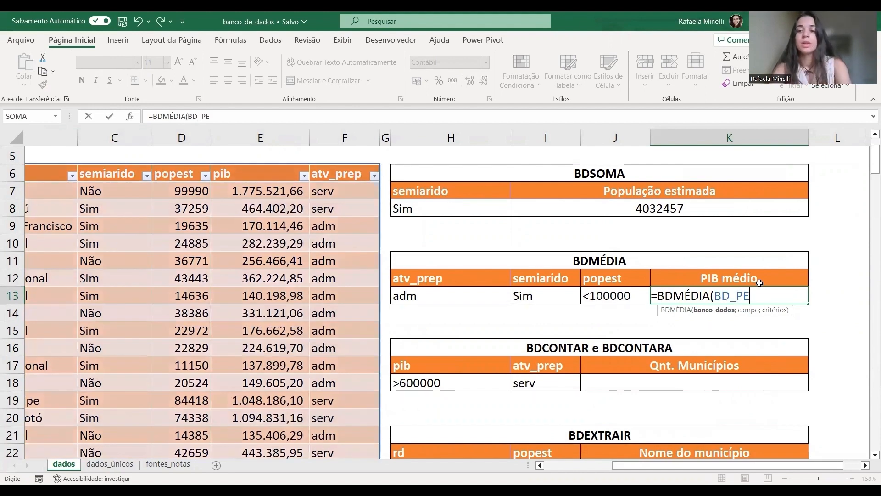
Step: Set the field argument of the BDMÉDIA formula to column number 5, without quotation marks
{"action": "type", "text": ";"}
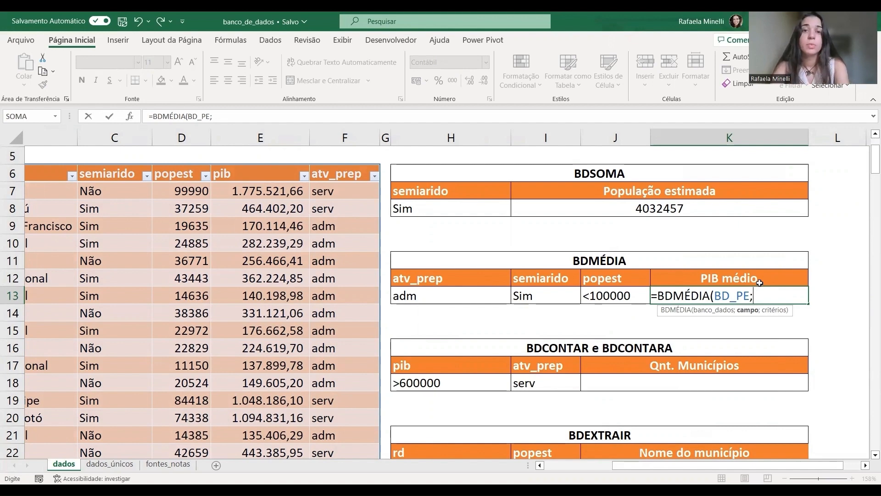
{"action": "type", "text": "\"5"}
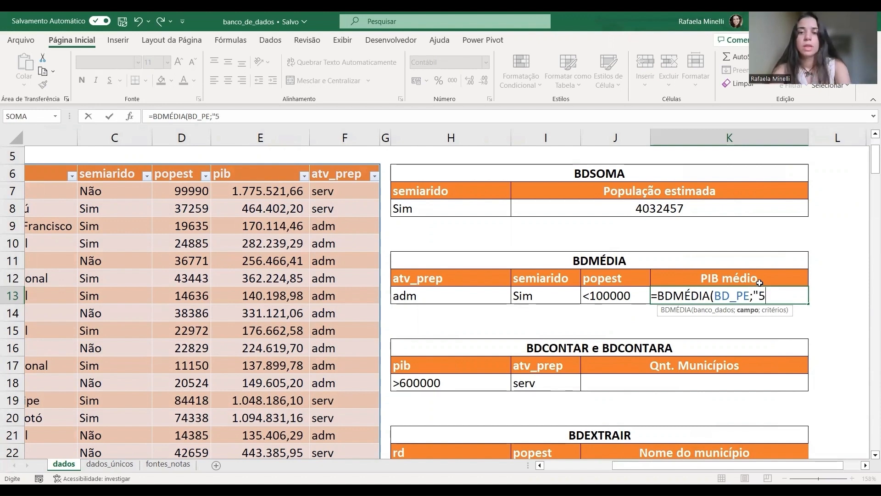
{"action": "type", "text": "\""}
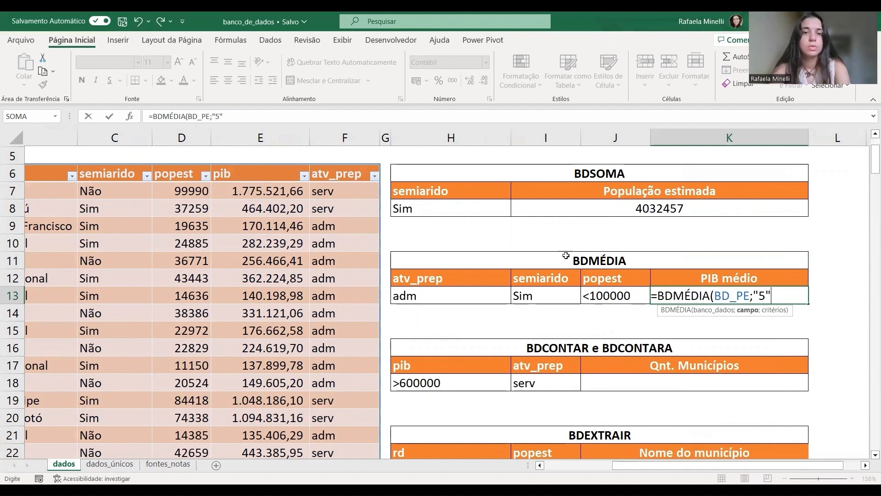
{"action": "scroll", "coordinate": [487, 258], "scroll_direction": "left", "scroll_amount": 3}
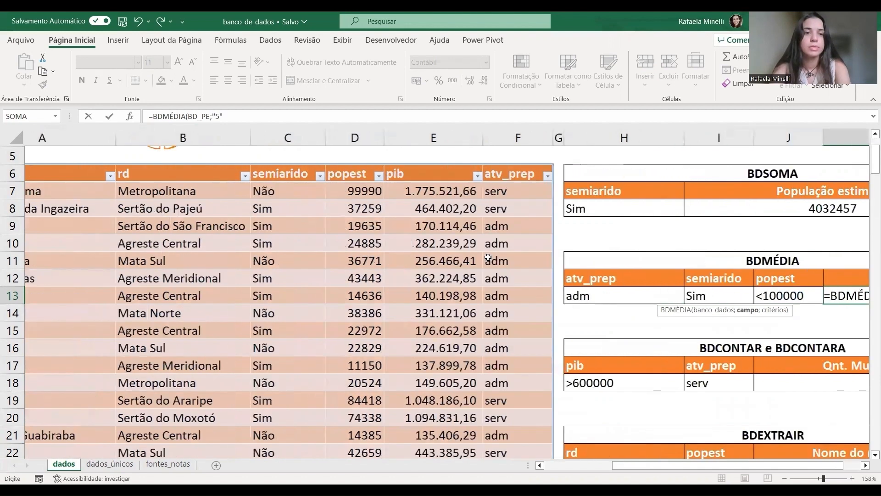
{"action": "scroll", "coordinate": [488, 258], "scroll_direction": "right", "scroll_amount": 3}
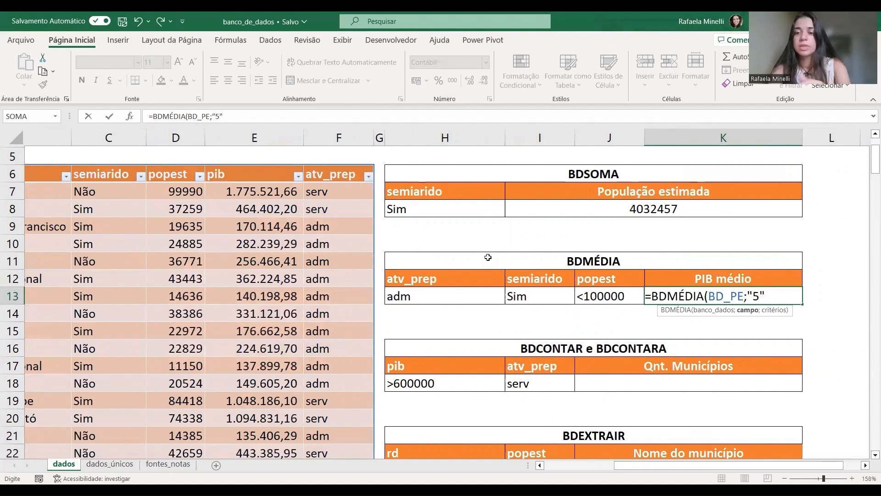
{"action": "key", "text": "BackSpace"}
{"action": "key", "text": "BackSpace"}
{"action": "key", "text": "BackSpace"}
{"action": "type", "text": "5"}
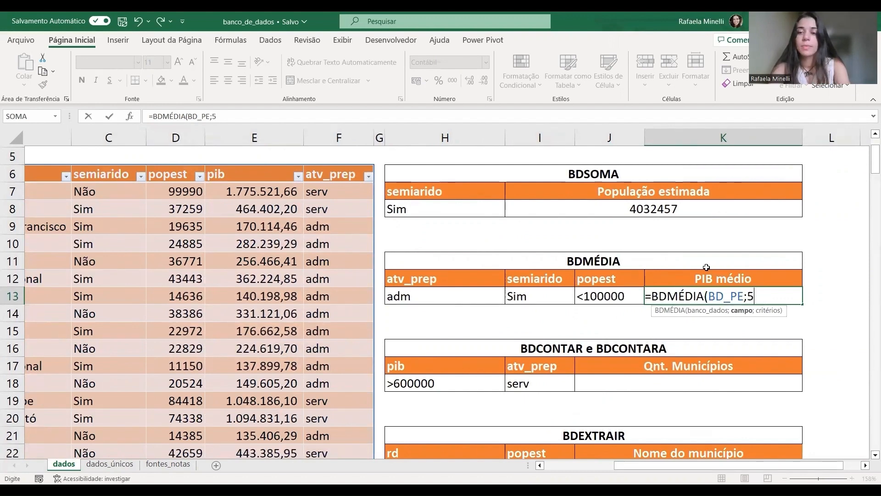
Step: Complete the BDMÉDIA formula with H12:J13 as the criteria range
{"action": "type", "text": ";"}
{"action": "left_click", "coordinate": [600, 296]}
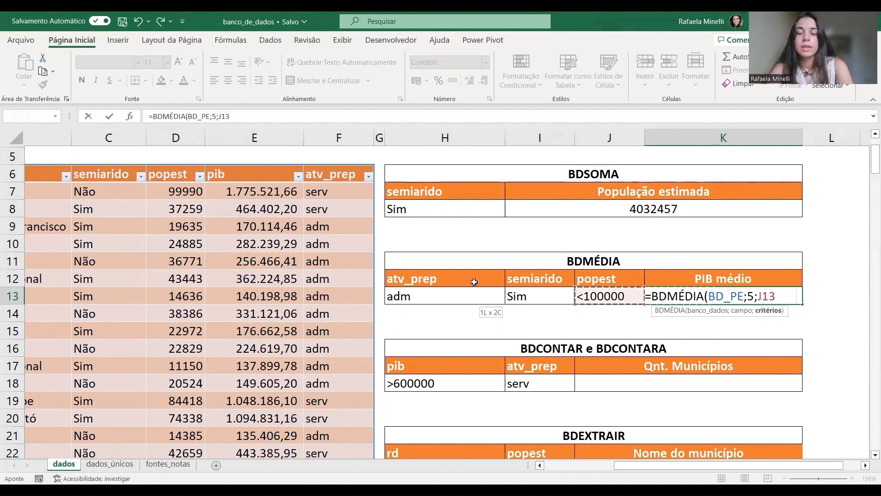
{"action": "left_click_drag", "start_coordinate": [474, 282], "coordinate": [474, 282]}
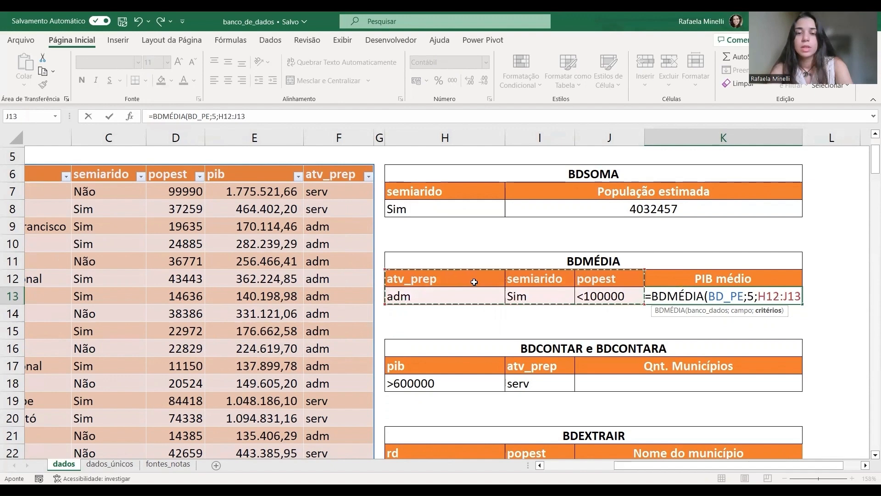
{"action": "type", "text": ")"}
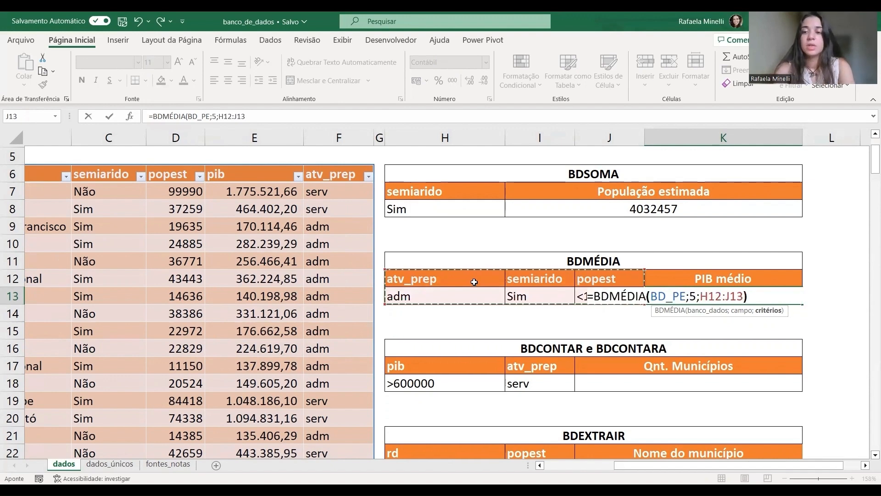
{"action": "key", "text": "Return"}
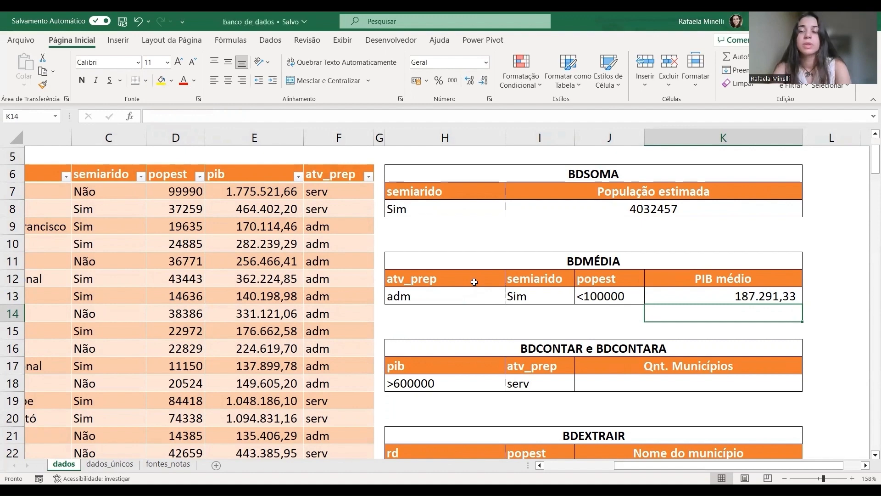
Step: Start a BDCONTAR formula in the Qnt. Municípios result cell J18, using BD_PE as the database argument
{"action": "scroll", "coordinate": [644, 339], "scroll_direction": "down", "scroll_amount": 2}
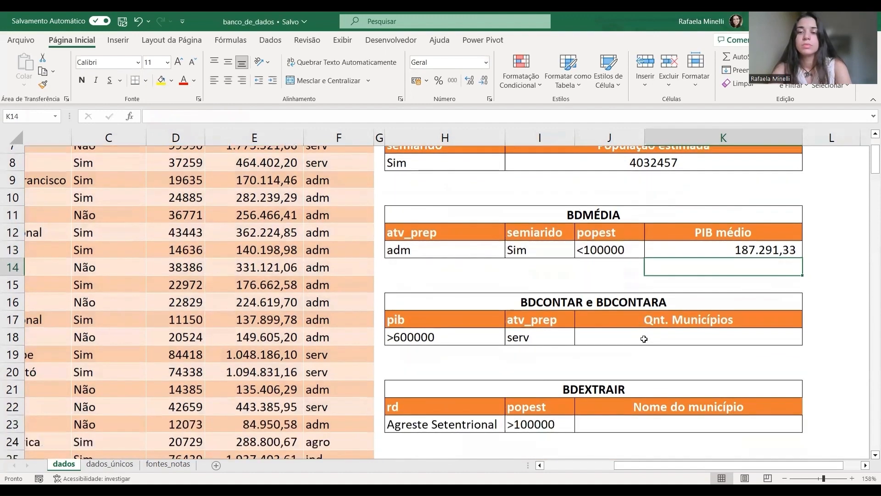
{"action": "left_click", "coordinate": [615, 311]}
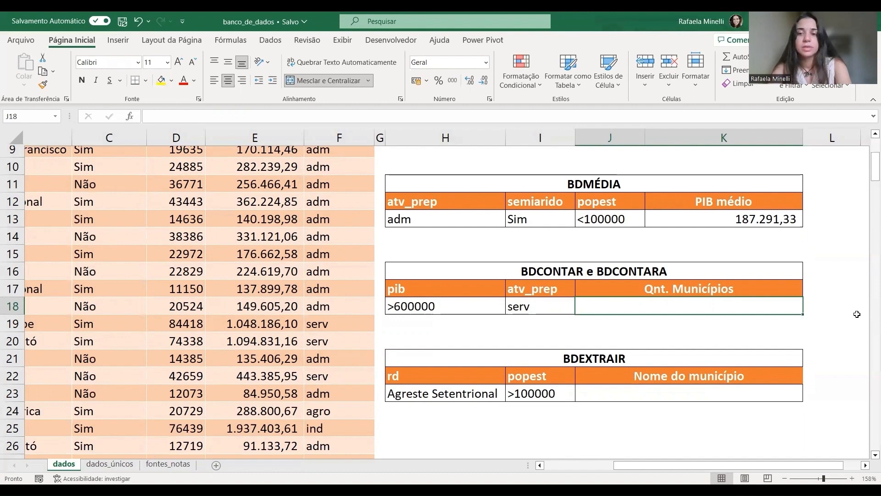
{"action": "type", "text": "="}
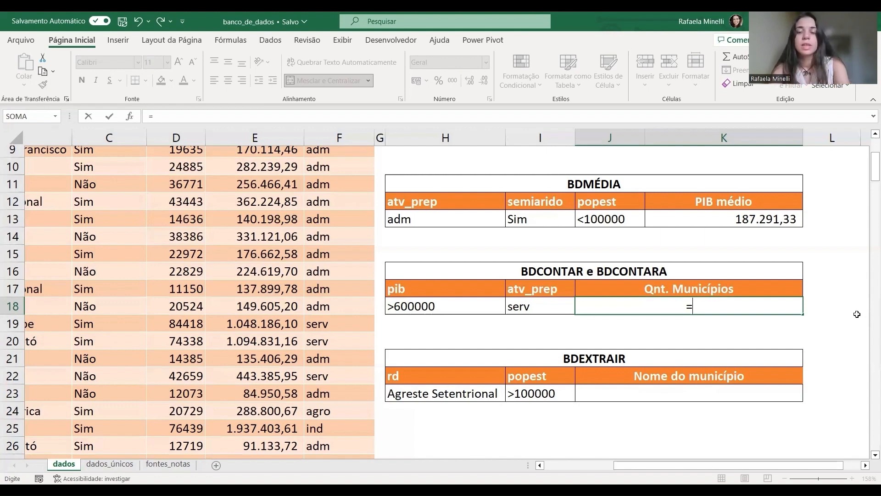
{"action": "key", "text": "Escape"}
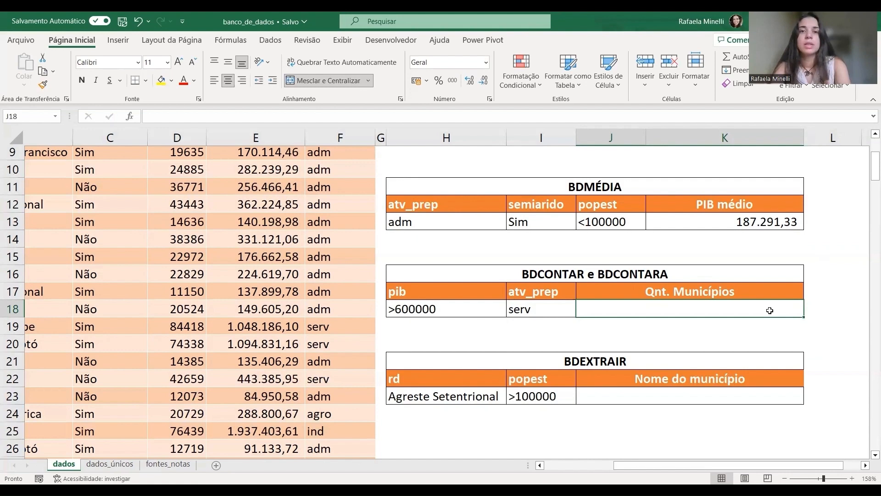
{"action": "type", "text": "="}
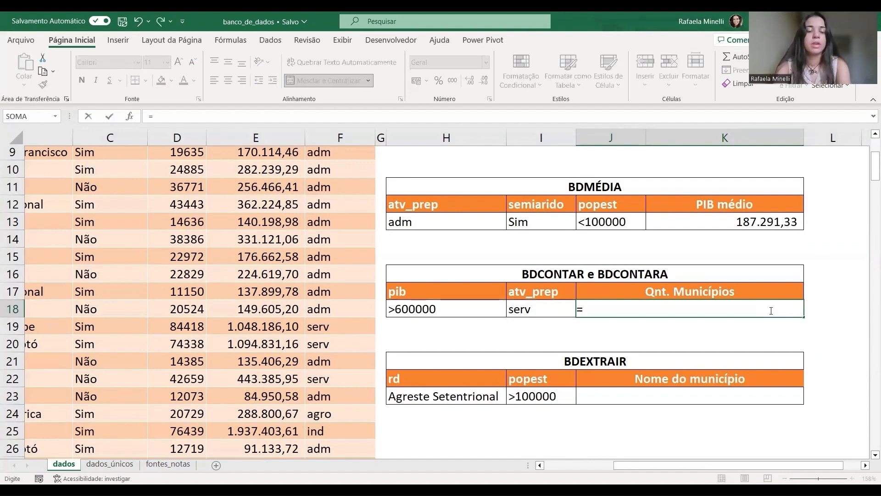
{"action": "type", "text": "B"}
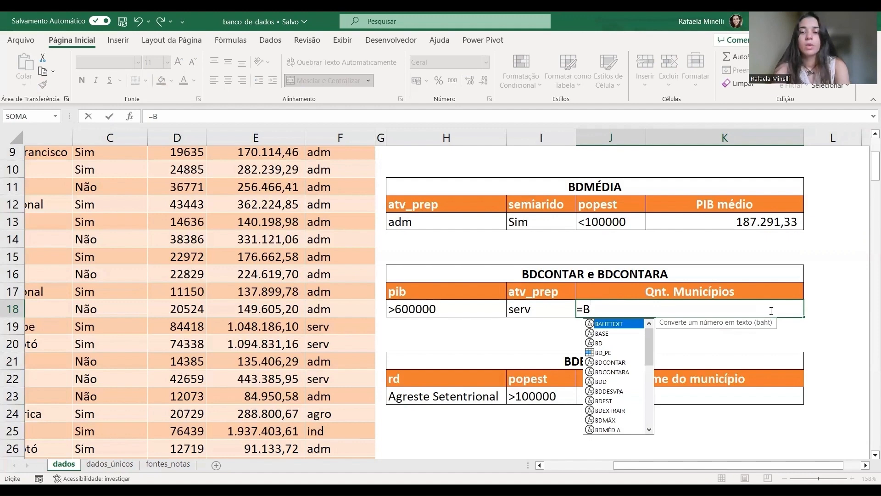
{"action": "type", "text": "DC"}
{"action": "key", "text": "Tab"}
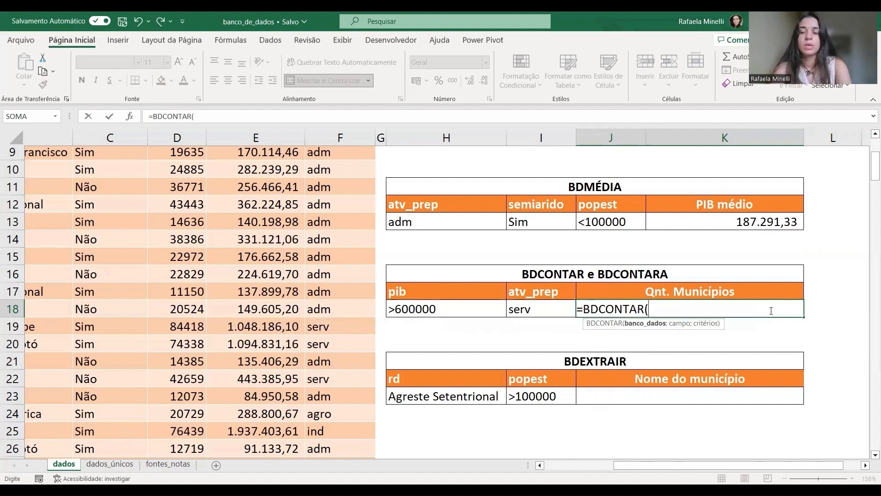
{"action": "type", "text": "BD"}
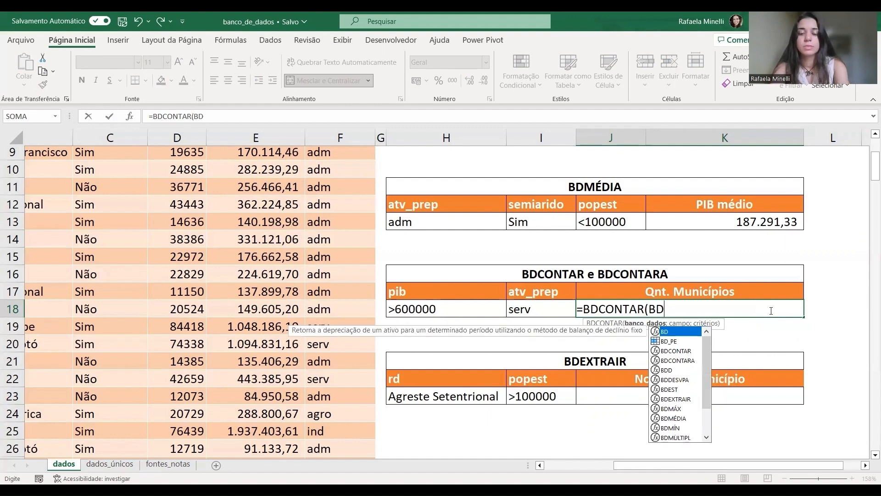
{"action": "key", "text": "Down"}
{"action": "key", "text": "Tab"}
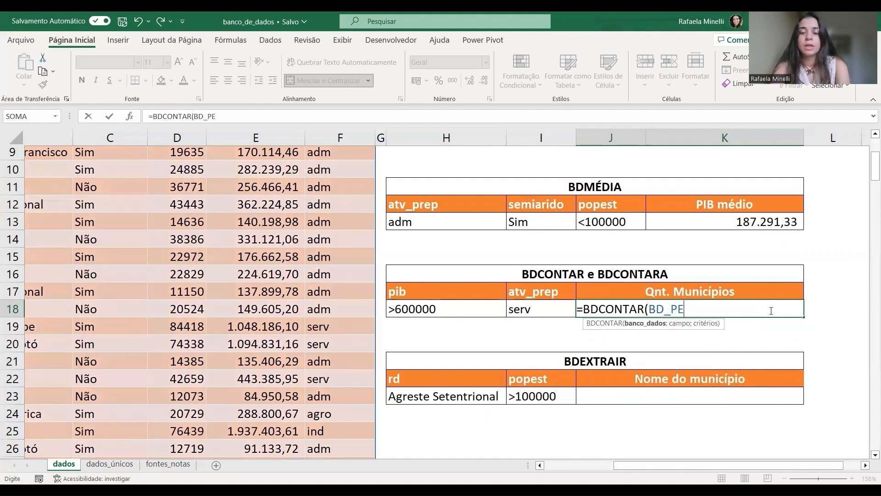
Step: Complete the BDCONTAR formula with an empty field argument and H17:I18 as the criteria range
{"action": "type", "text": ";;"}
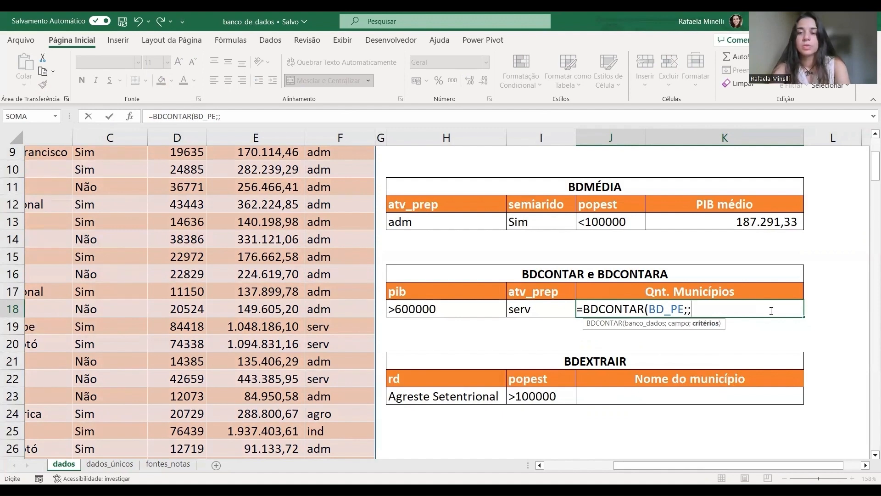
{"action": "left_click_drag", "start_coordinate": [549, 309], "coordinate": [478, 296]}
{"action": "type", "text": ")"}
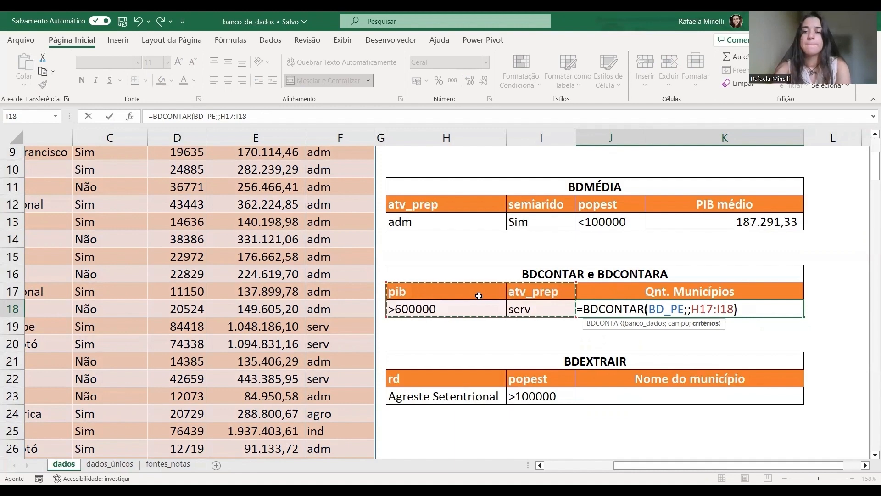
{"action": "key", "text": "Return"}
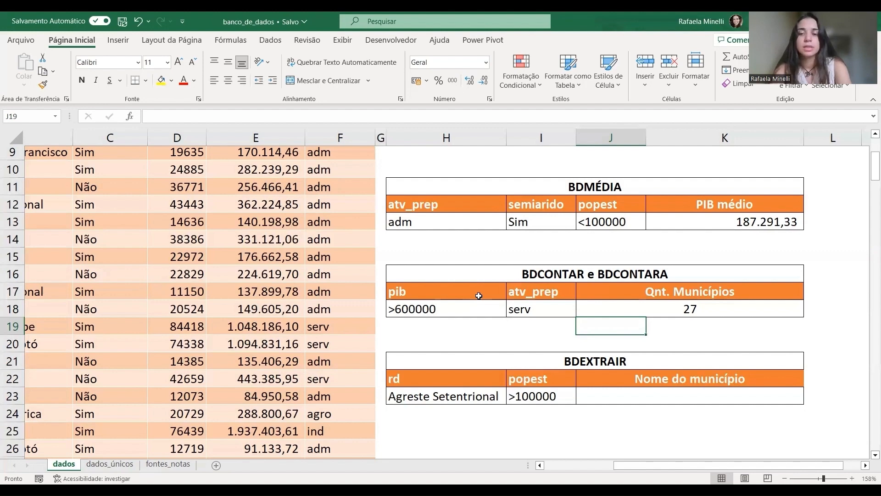
Step: Start a BDEXTRAIR formula in the Nome do município result cell J23, using BD_PE as the database argument
{"action": "left_click", "coordinate": [623, 397]}
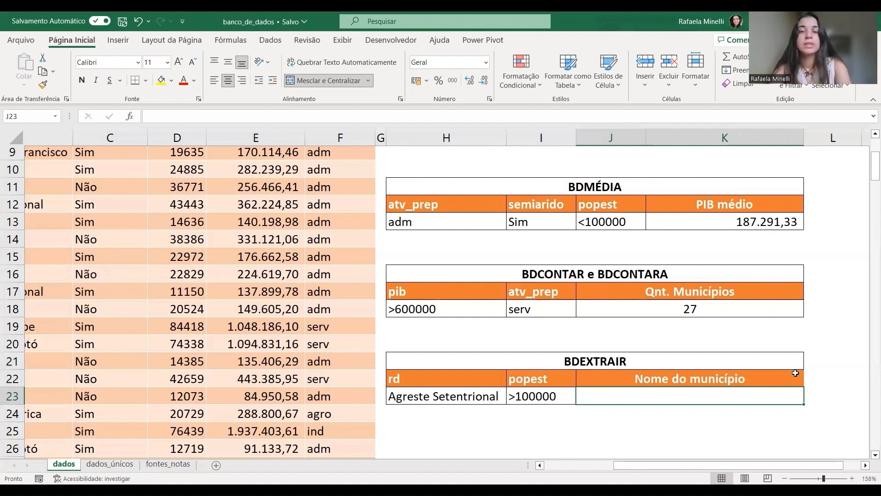
{"action": "type", "text": "=B"}
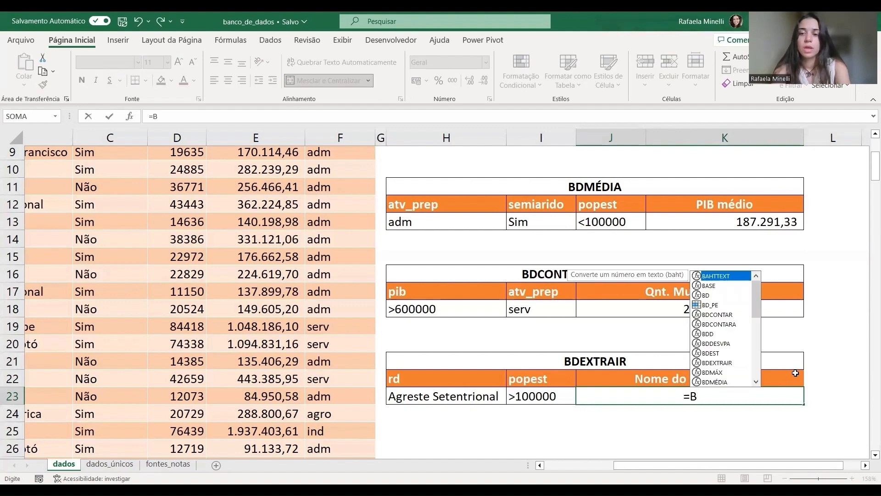
{"action": "key", "text": "Down"}
{"action": "key", "text": "Down"}
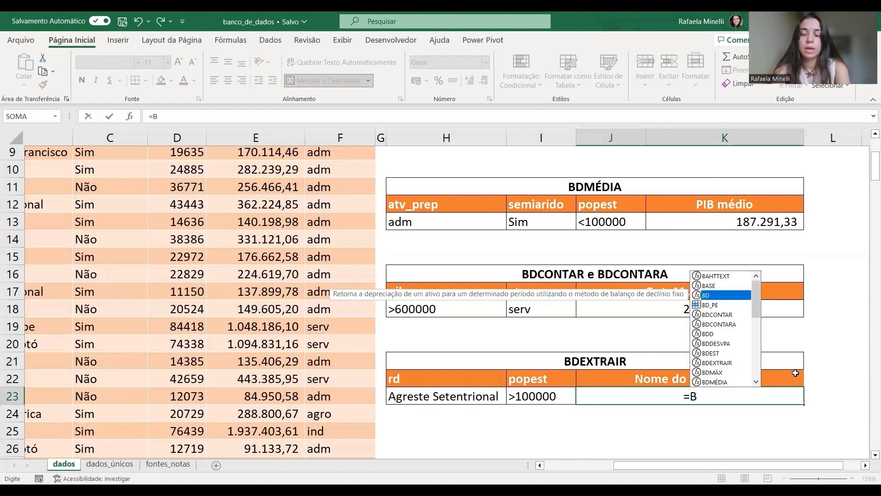
{"action": "key", "text": "BackSpace"}
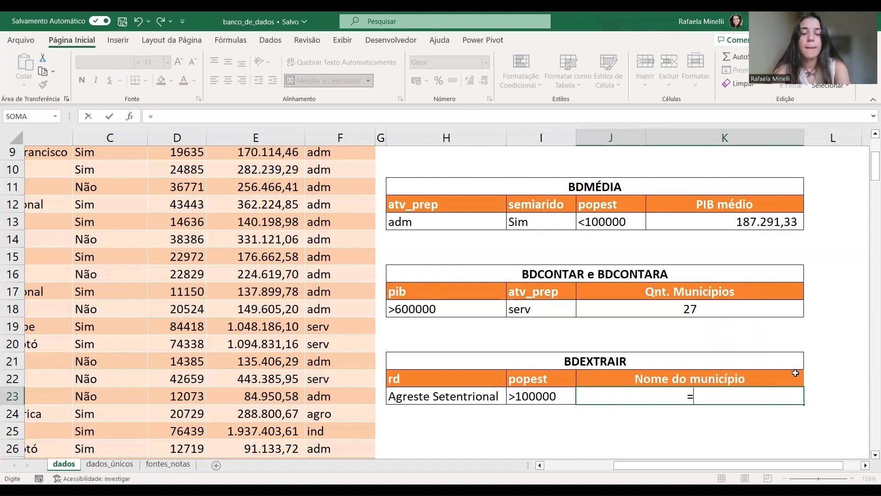
{"action": "type", "text": "BDE"}
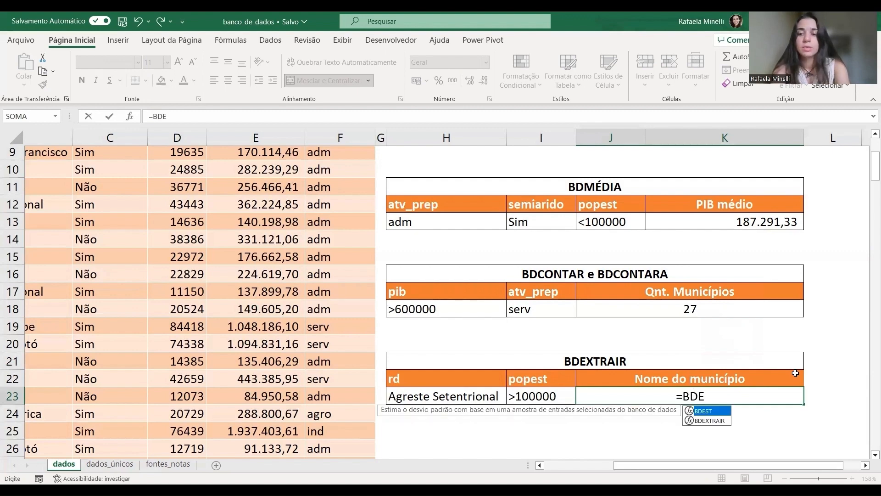
{"action": "key", "text": "Down"}
{"action": "key", "text": "Tab"}
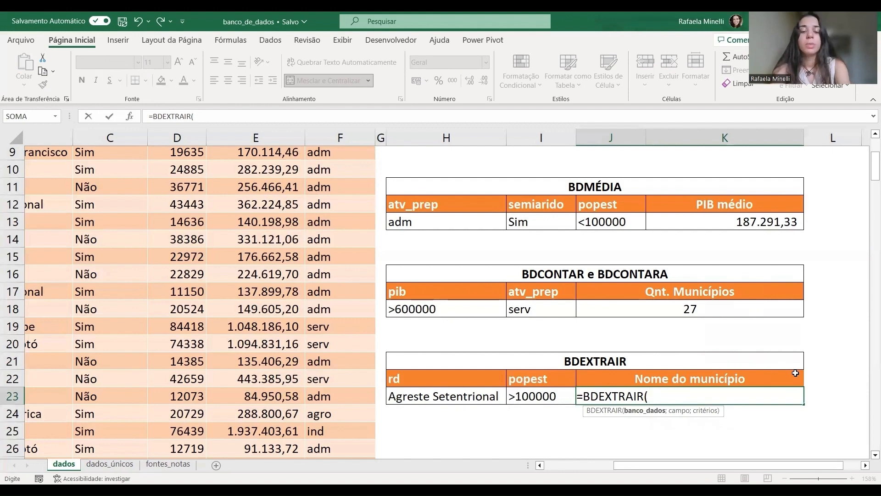
{"action": "type", "text": "BD"}
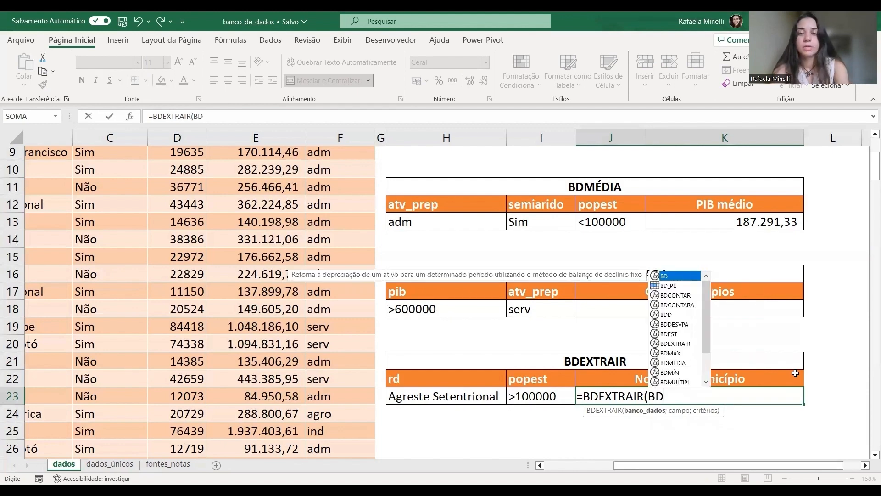
{"action": "key", "text": "Down"}
{"action": "key", "text": "Tab"}
{"action": "type", "text": ";"}
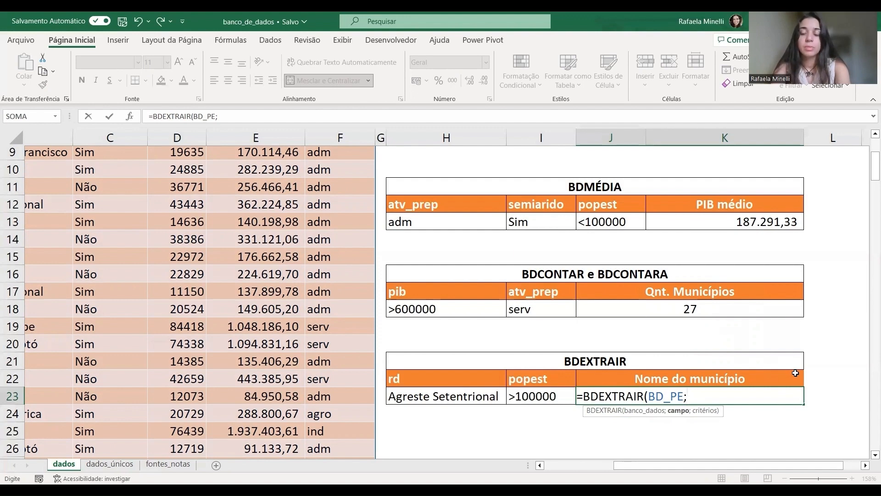
Step: Complete the BDEXTRAIR formula with column number 1 as the field and H22:I23 as the criteria range
{"action": "type", "text": "1"}
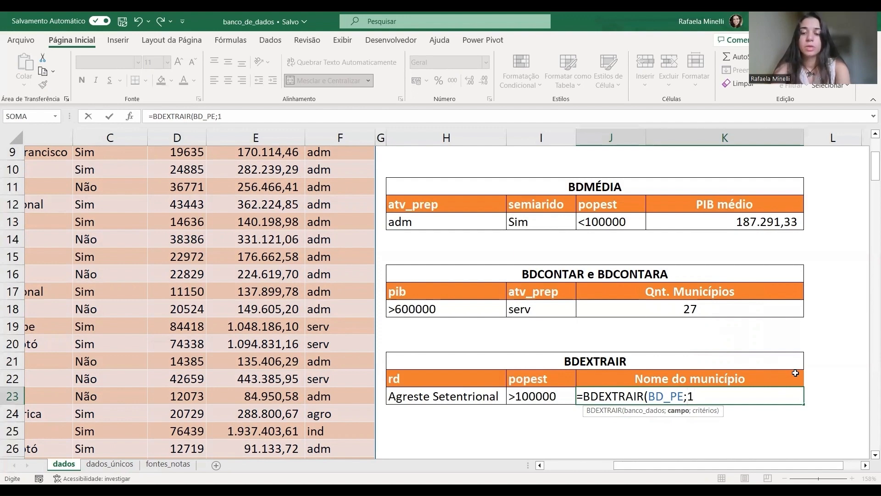
{"action": "type", "text": ";"}
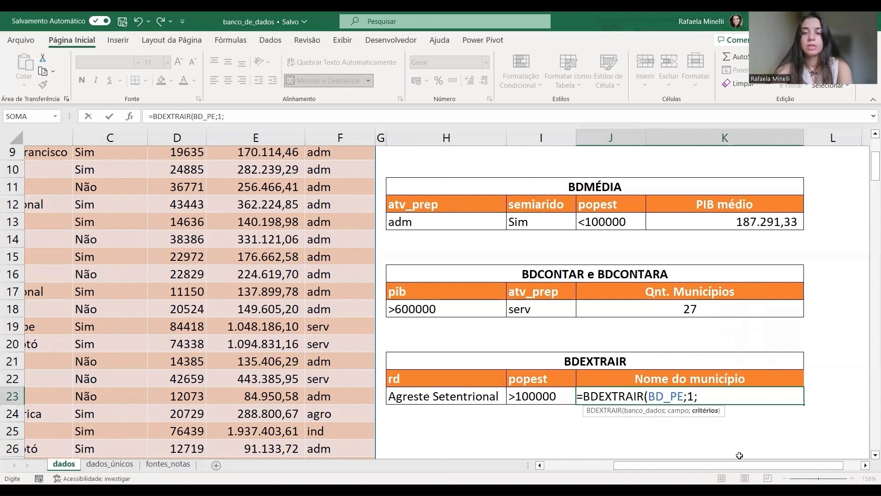
{"action": "left_click_drag", "start_coordinate": [554, 400], "coordinate": [471, 378]}
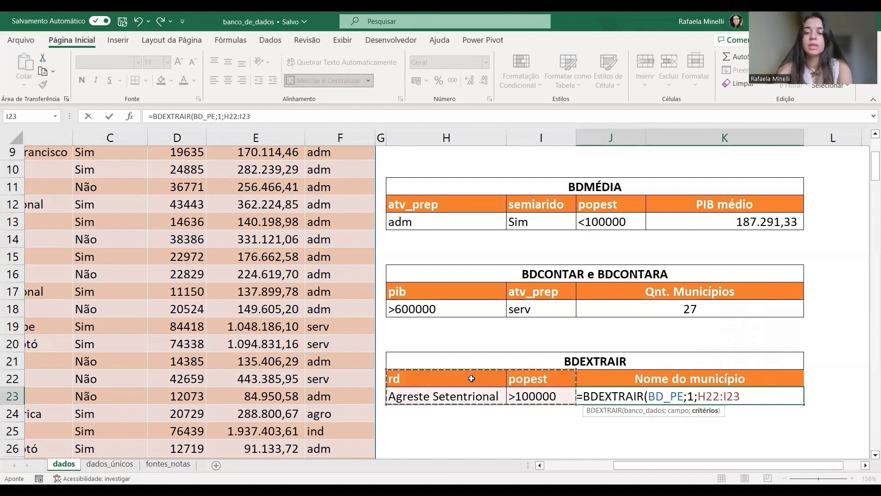
{"action": "type", "text": ")"}
{"action": "key", "text": "Return"}
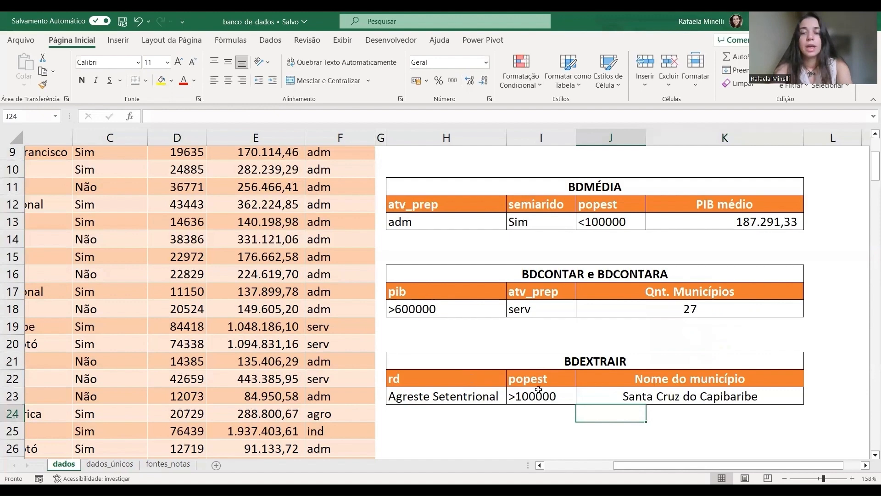
Step: Set the popest criterion of the BDEXTRAIR table in cell I23 to >50000
{"action": "left_click", "coordinate": [556, 398]}
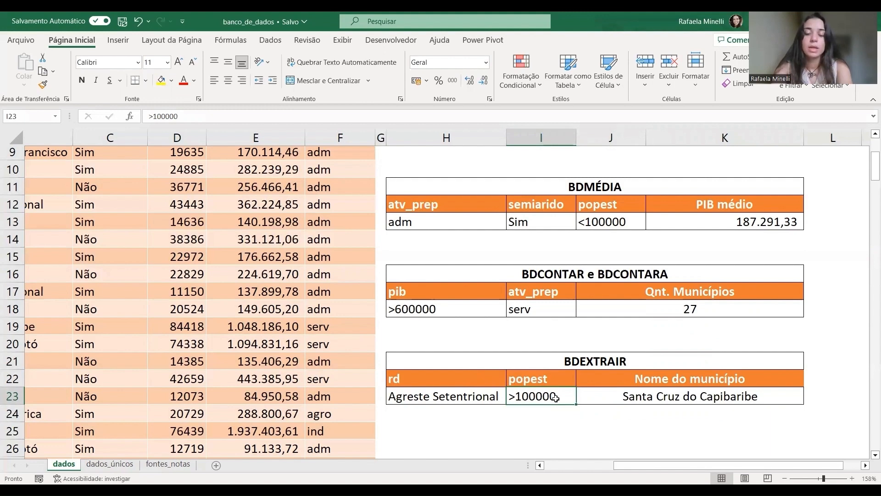
{"action": "type", "text": ">50000"}
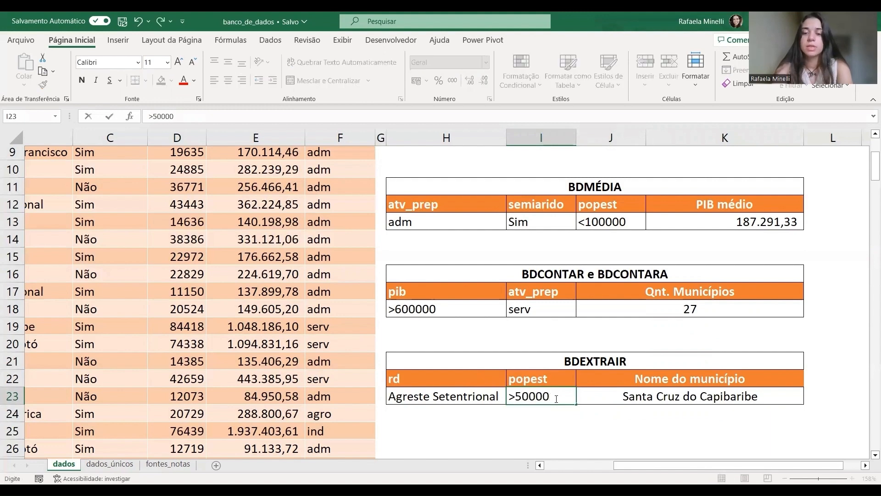
{"action": "key", "text": "Return"}
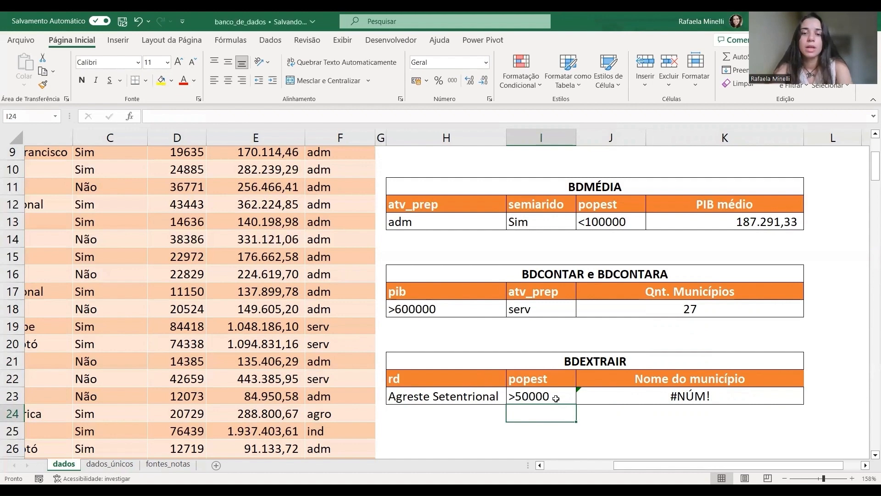
Step: Set the popest criterion of the BDEXTRAIR table in cell I23 to >200000
{"action": "left_click", "coordinate": [556, 398]}
{"action": "double_click", "coordinate": [556, 398]}
{"action": "type", "text": ">200"}
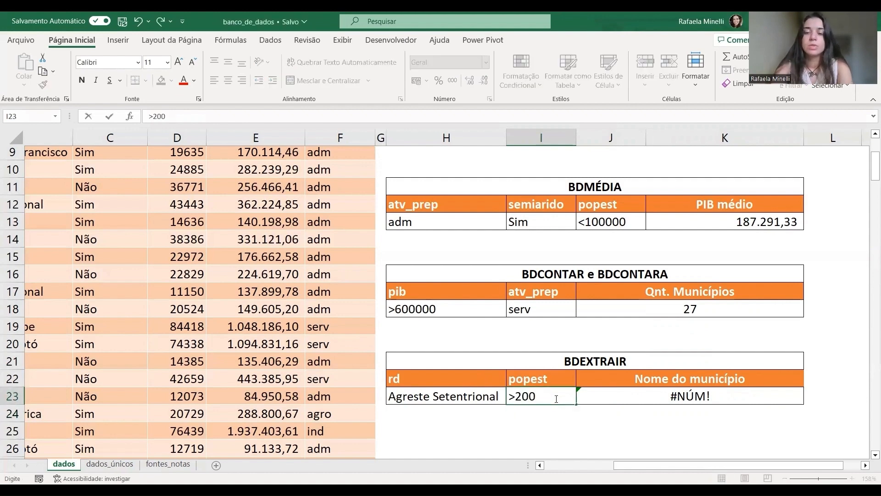
{"action": "type", "text": "000"}
{"action": "key", "text": "Return"}
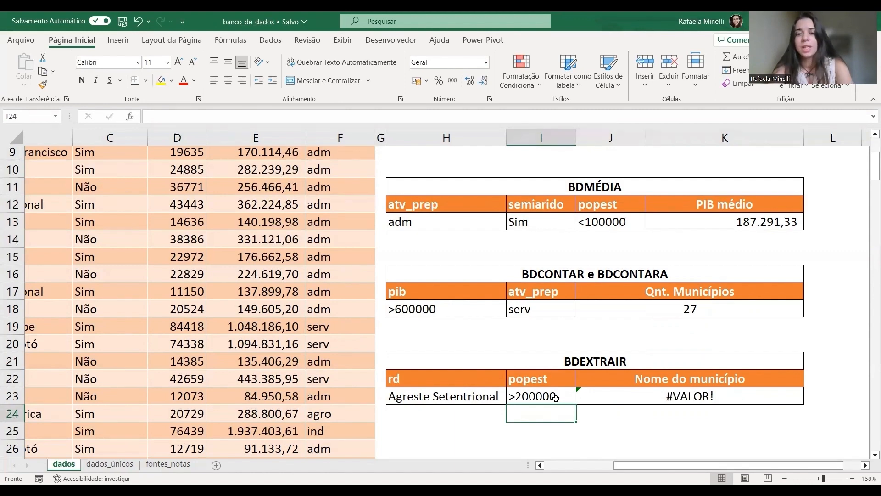
{"action": "scroll", "coordinate": [688, 441], "scroll_direction": "up", "scroll_amount": 1}
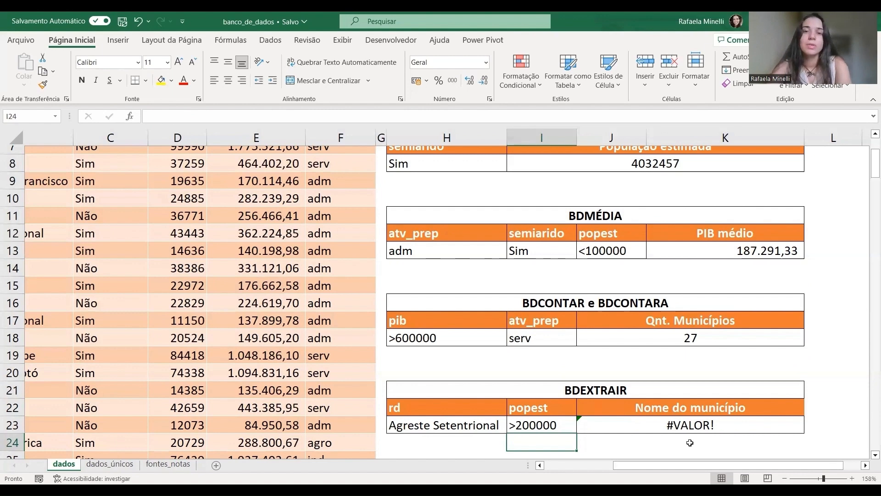